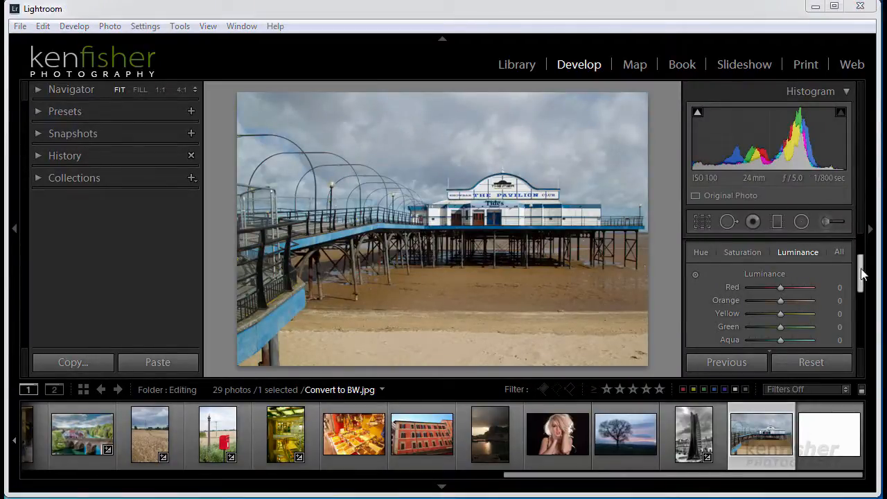
Step: Enable profile corrections and chromatic aberration removal for the pier photo in Lens Corrections, checking the photo with and without the profile
drag(862, 274, 862, 325)
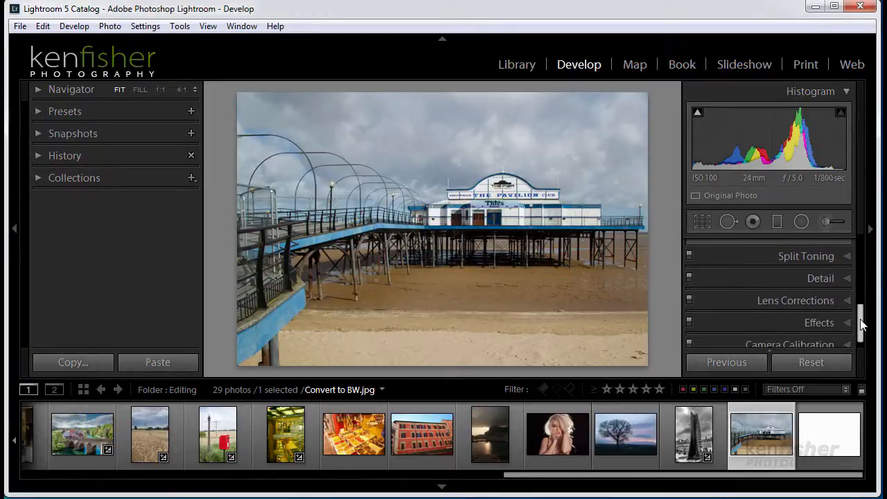
click(849, 302)
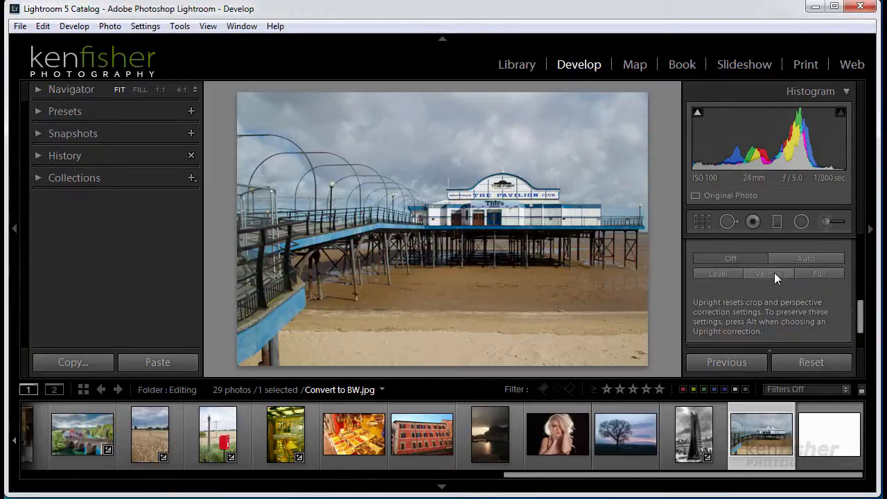
drag(861, 317, 861, 290)
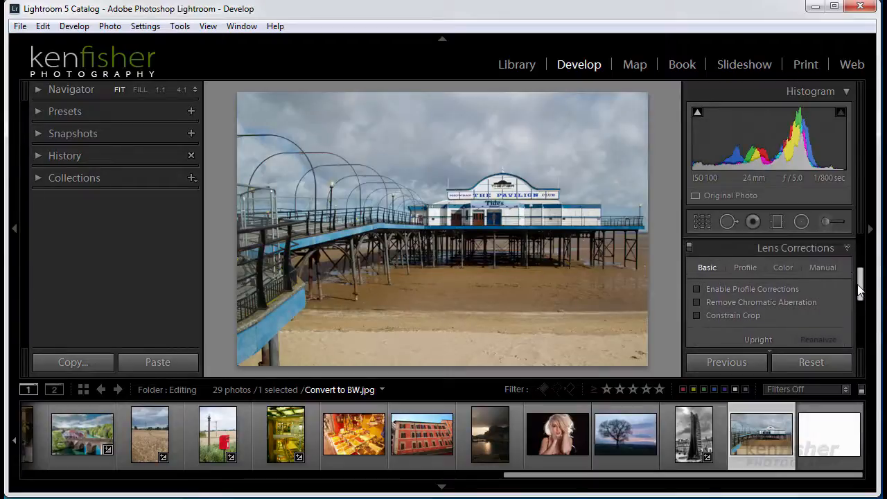
click(697, 288)
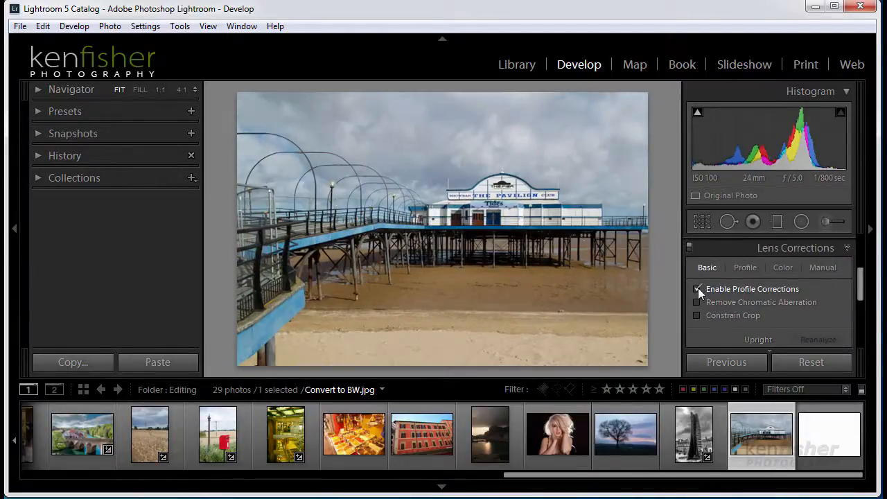
click(697, 287)
click(698, 288)
click(697, 289)
click(698, 289)
click(697, 302)
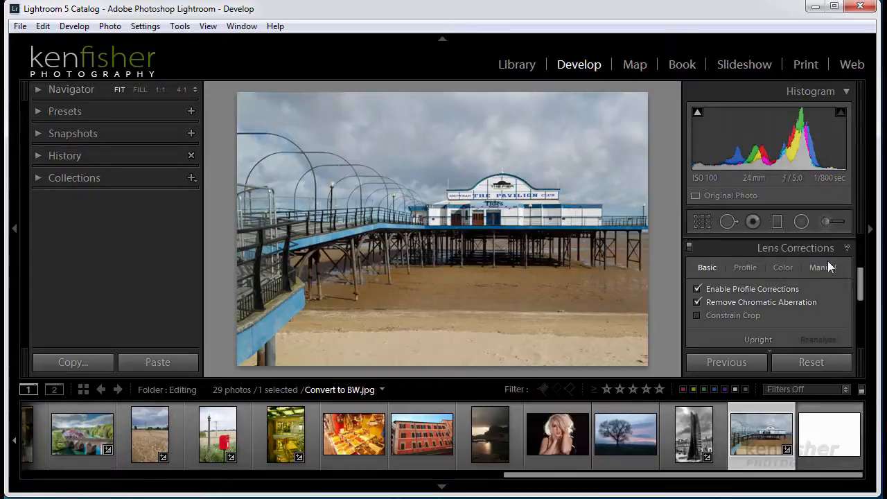
click(845, 248)
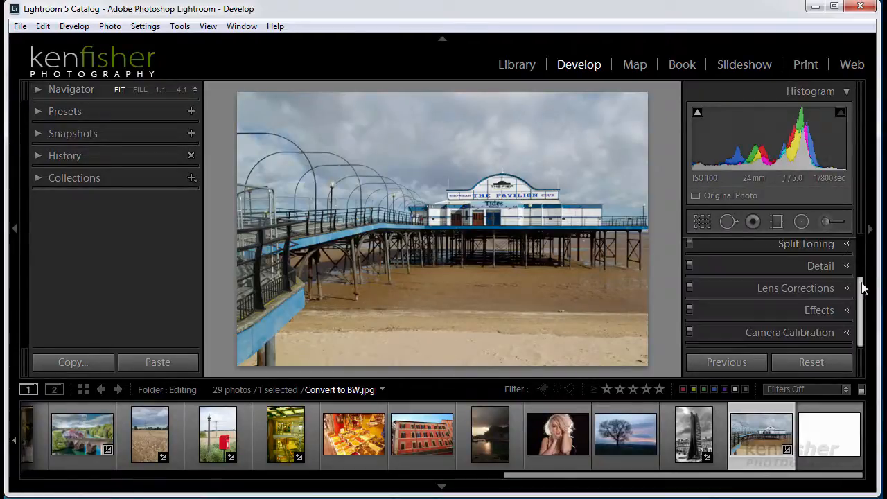
Step: Adjust the photo's basic tone with Exposure at -0.36, Highlights at -100 and Shadows at +100
drag(861, 305, 861, 263)
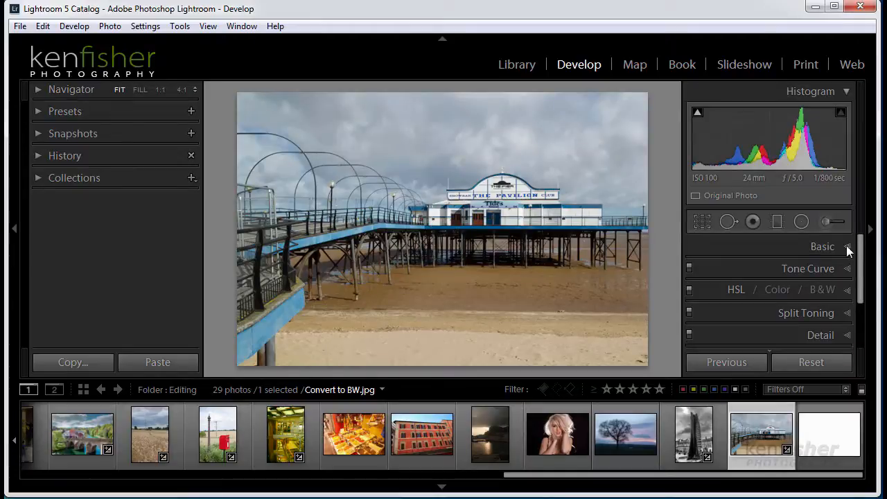
click(847, 247)
drag(861, 241, 860, 276)
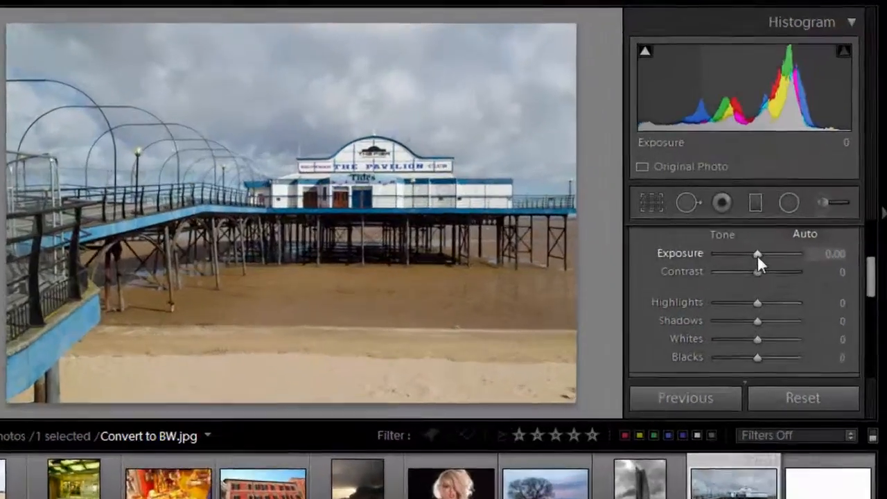
drag(757, 254, 754, 253)
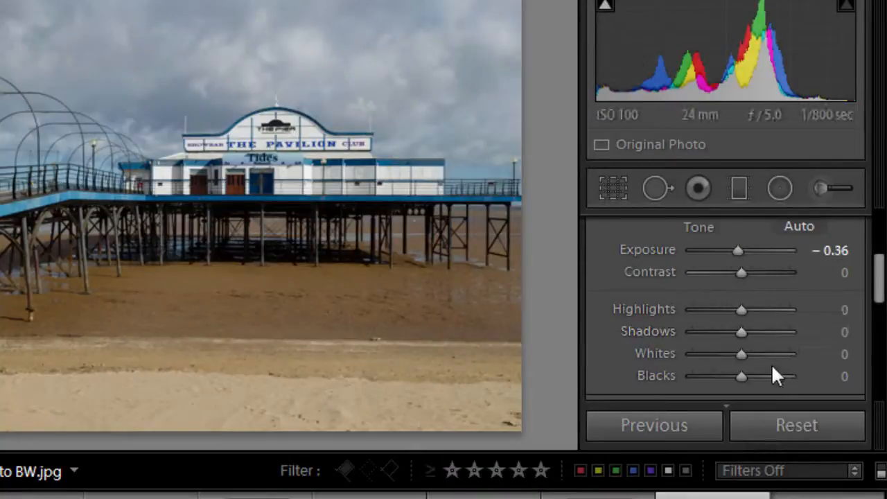
drag(742, 308, 676, 312)
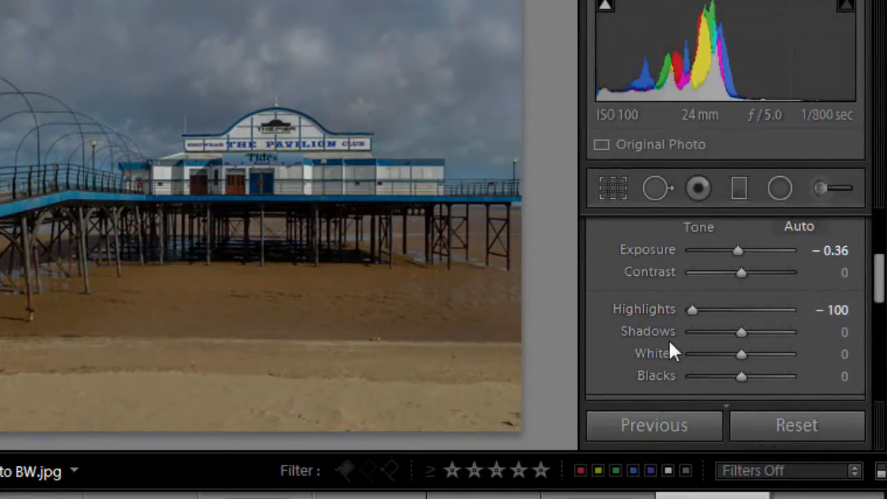
drag(738, 330, 797, 336)
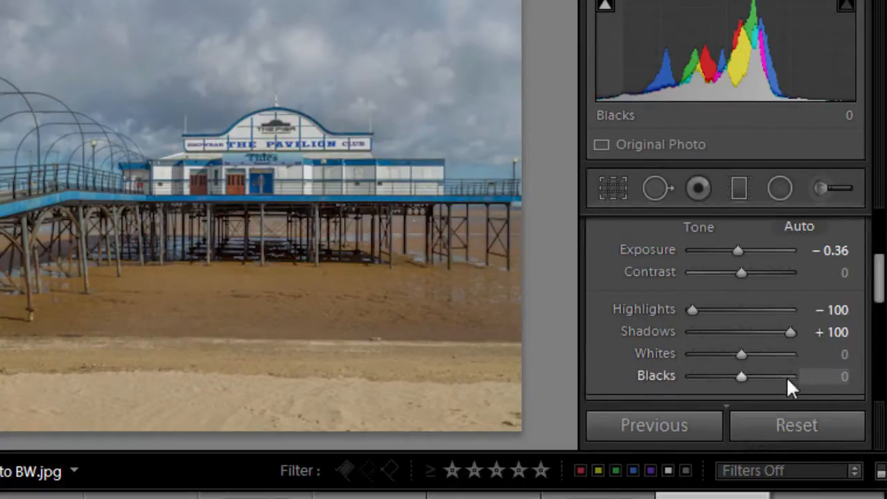
Step: Set Whites to +60 and Blacks to -50, using the clipping preview to judge the white and black points
key(alt)
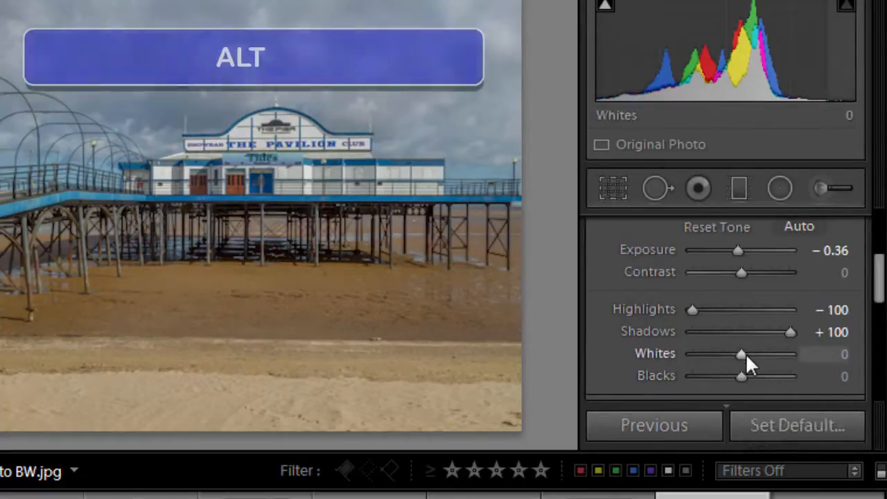
alt+click(740, 353)
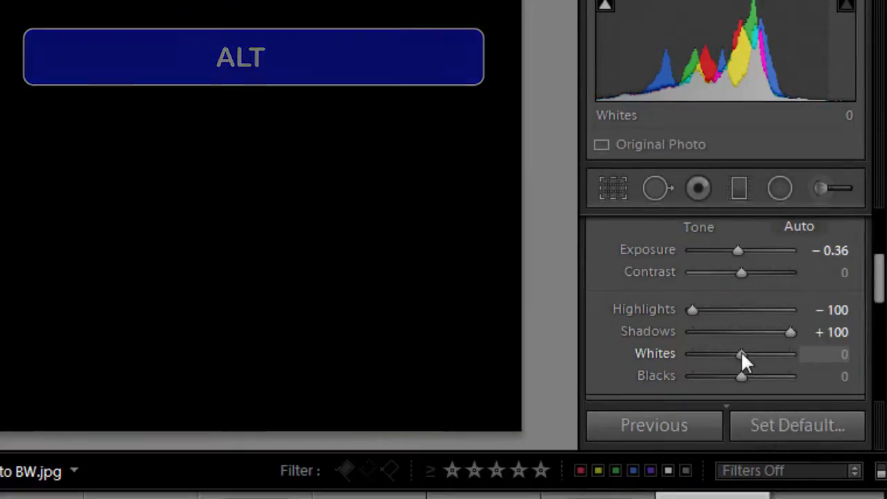
drag(741, 351, 770, 350)
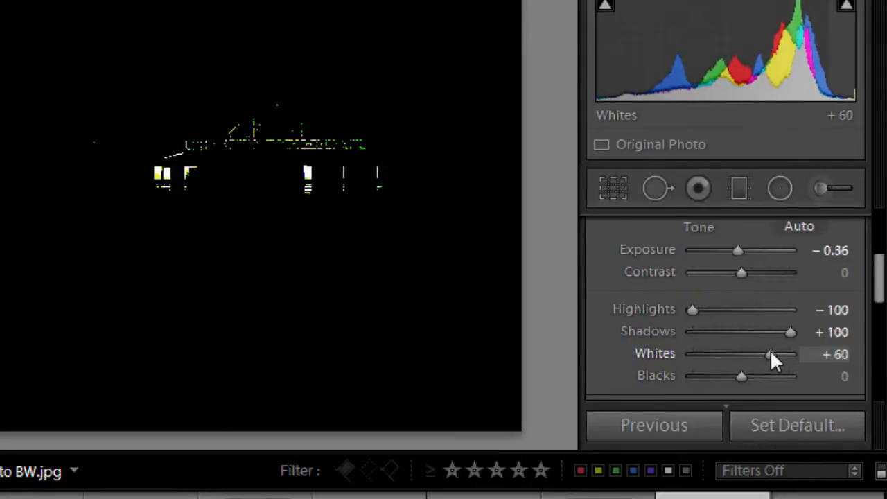
drag(769, 350, 770, 350)
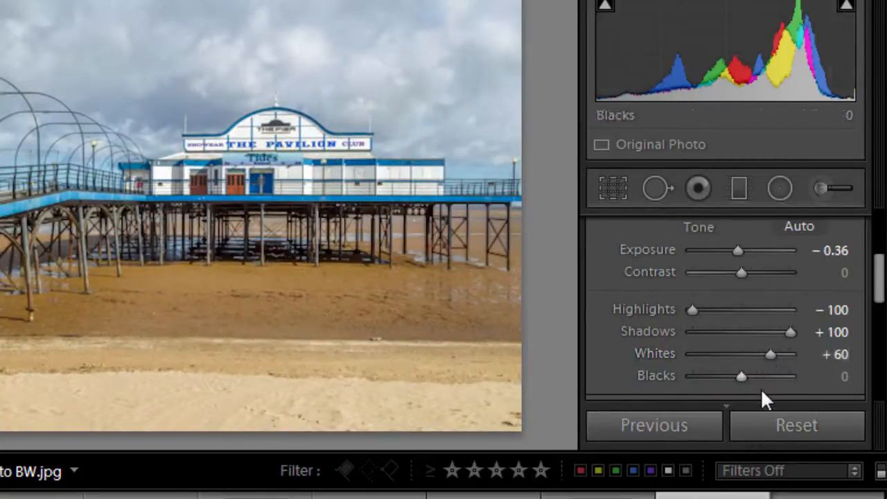
key(alt)
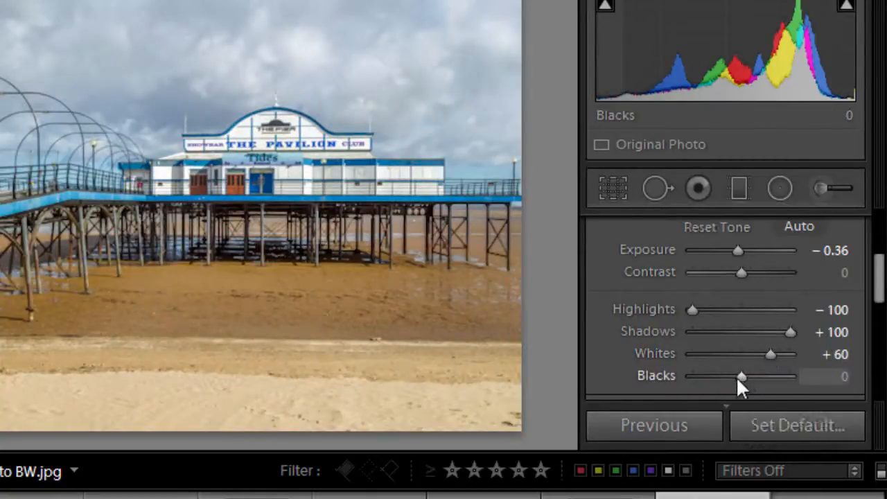
drag(742, 374, 717, 374)
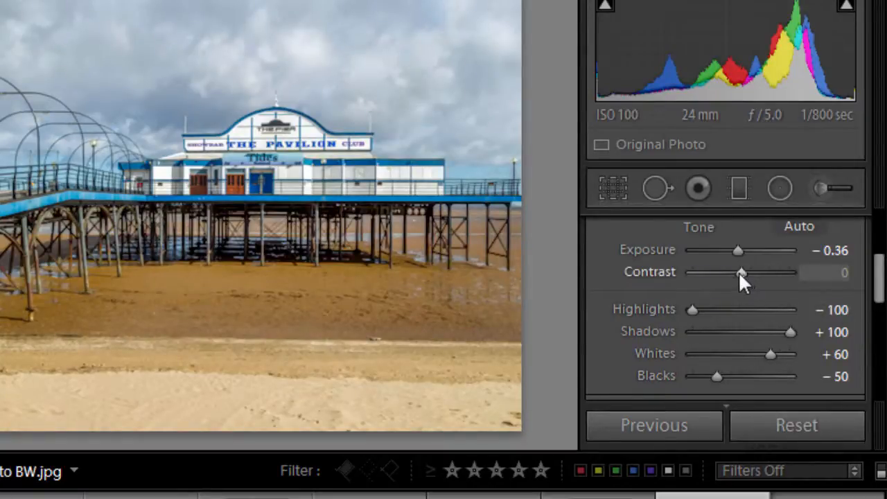
Step: Raise the photo's Contrast to +45 and Clarity to +38
drag(742, 271, 765, 279)
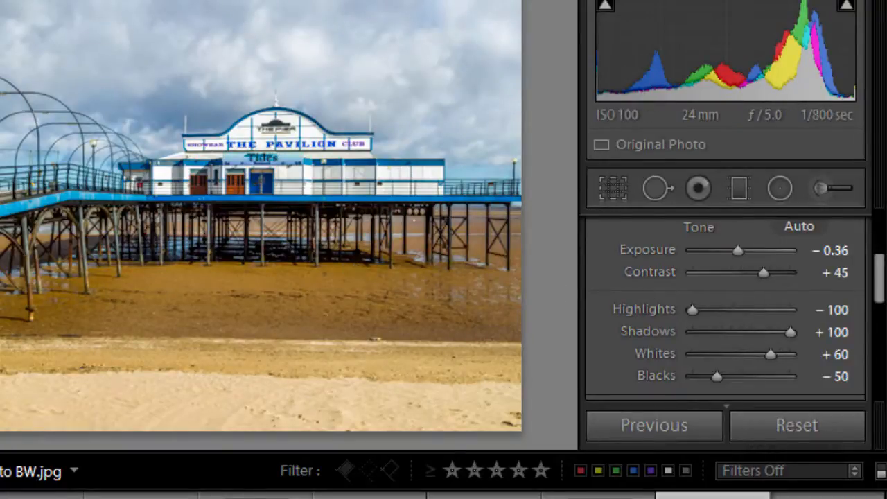
drag(880, 290, 880, 320)
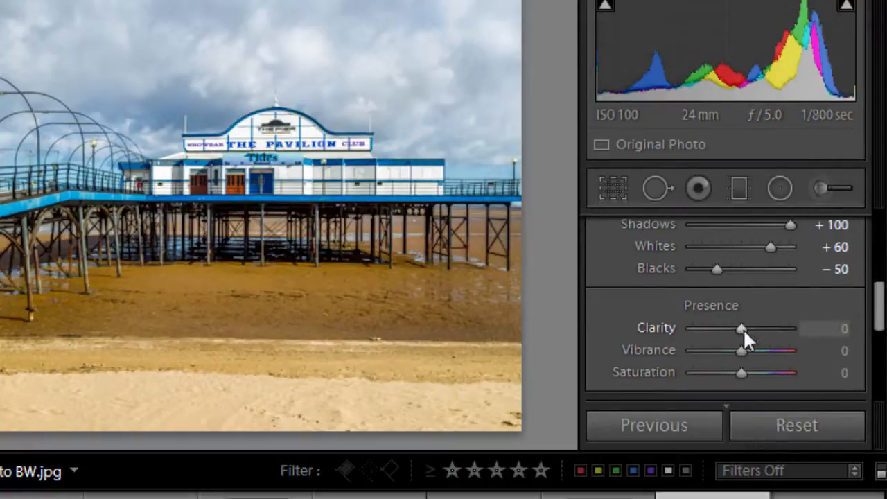
drag(743, 329, 761, 332)
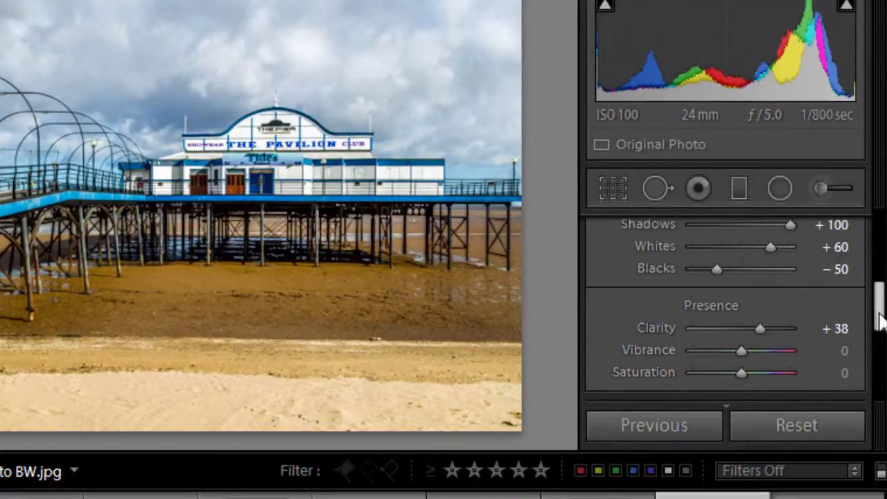
Step: Convert the pier photo to black and white with the B&W treatment
drag(881, 320, 884, 354)
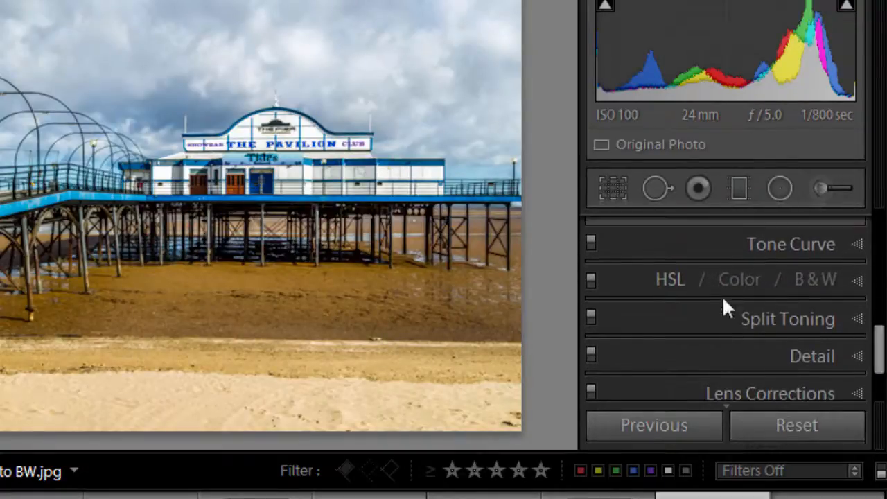
click(816, 280)
scroll(844, 294, down, 3)
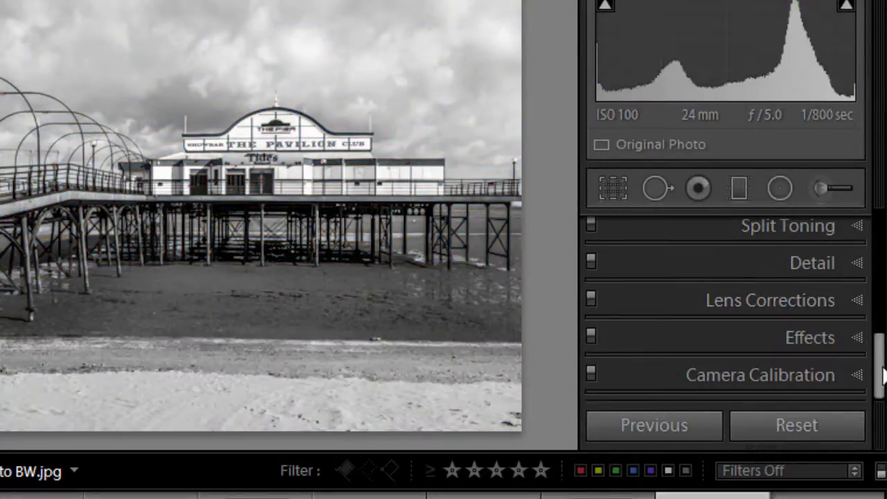
Step: Darken the sky in the Black & White Mix by setting Blue to -64, and set Aqua to +73
drag(881, 375, 881, 294)
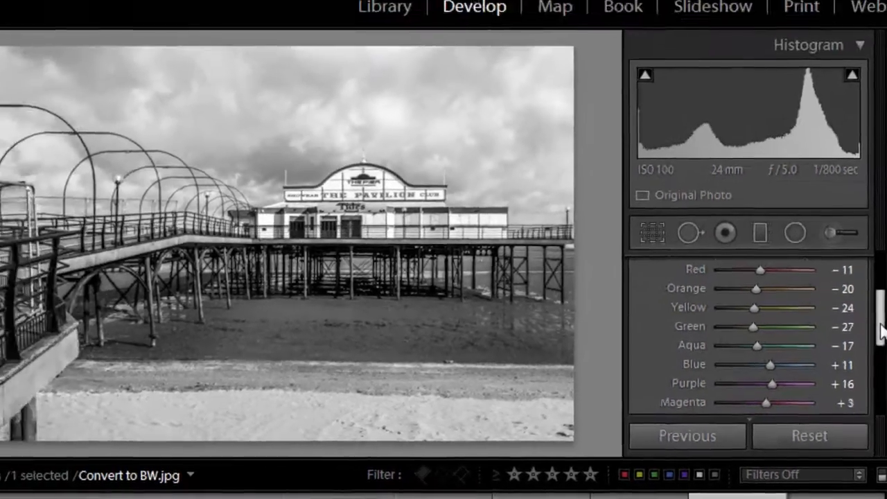
drag(881, 327, 880, 336)
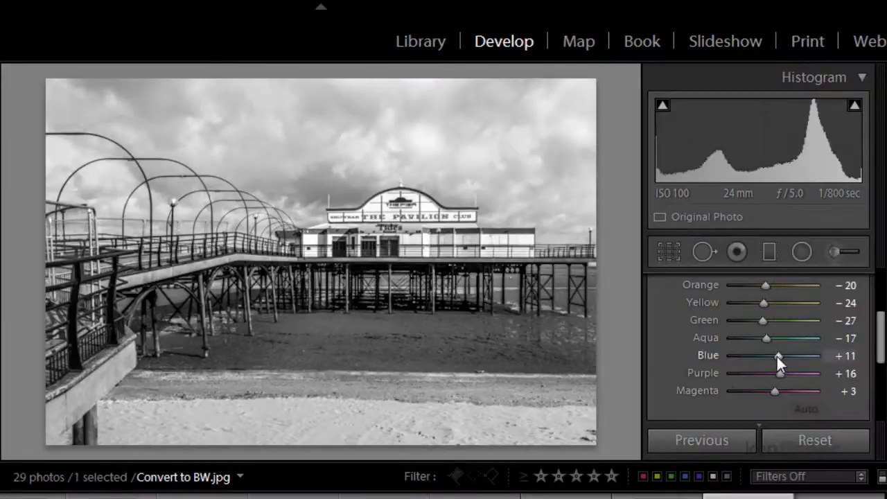
drag(779, 356, 748, 358)
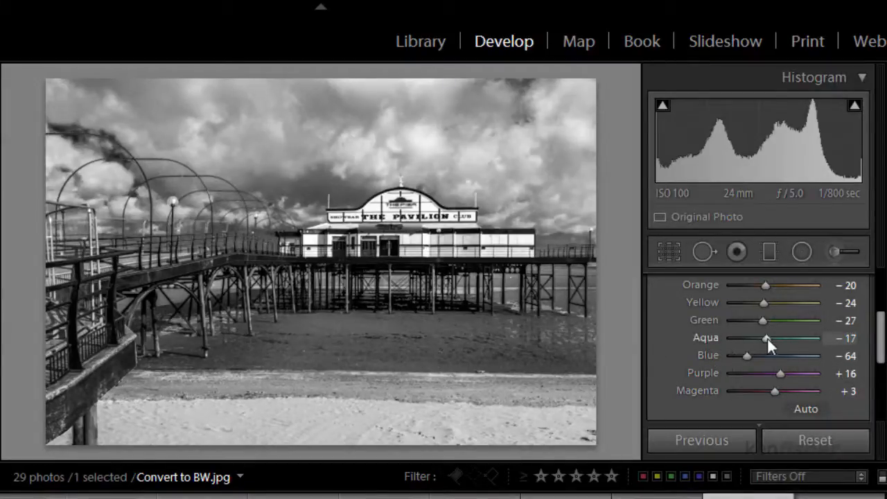
drag(767, 336, 804, 338)
Step: Set Red to +100, Orange to +40 and Yellow to +13 in the Black & White Mix
scroll(870, 370, up, 3)
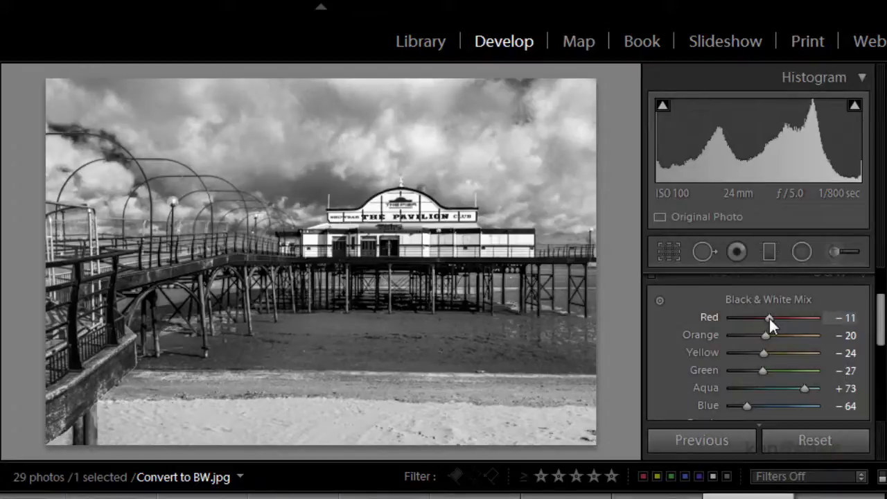
drag(769, 317, 823, 332)
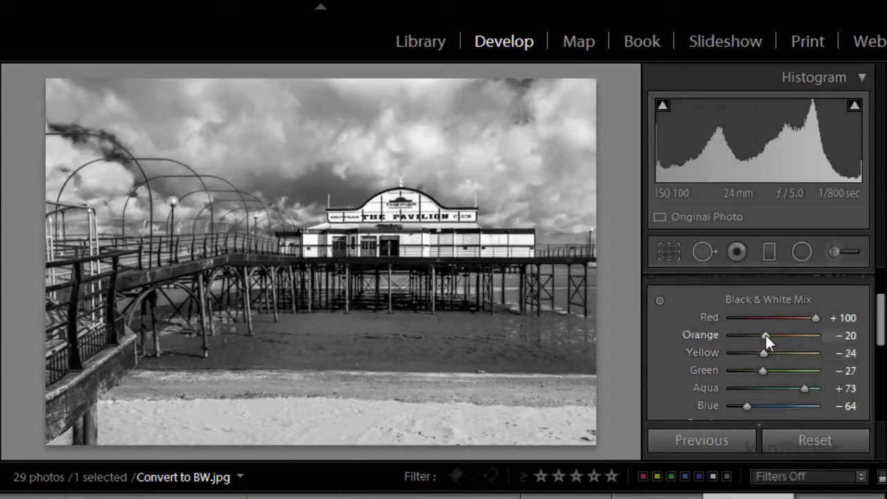
drag(765, 336, 790, 331)
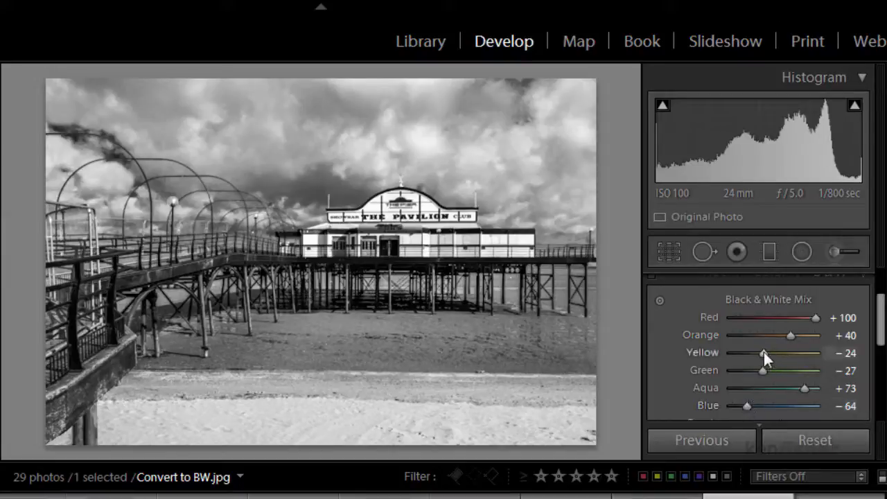
drag(763, 352, 767, 352)
drag(772, 352, 779, 353)
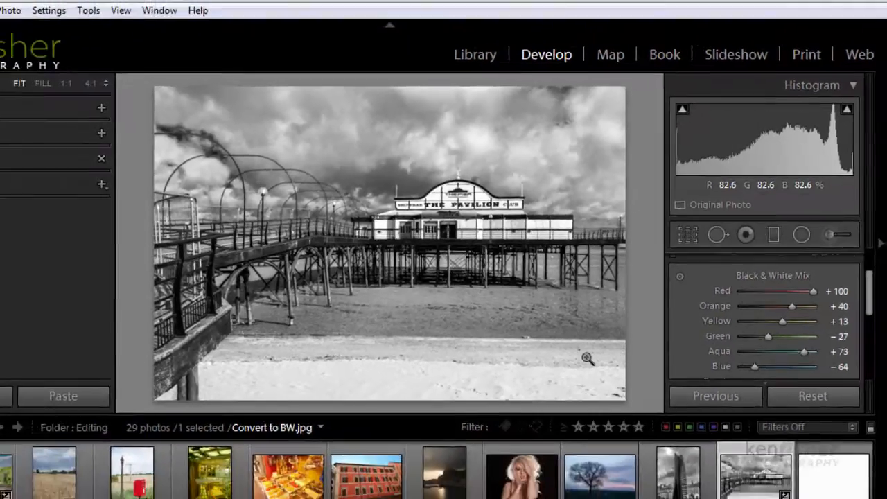
Step: Compare the before and after versions side by side with the Navigator/Presets panels and filmstrip hidden, and return to the single view
key(y)
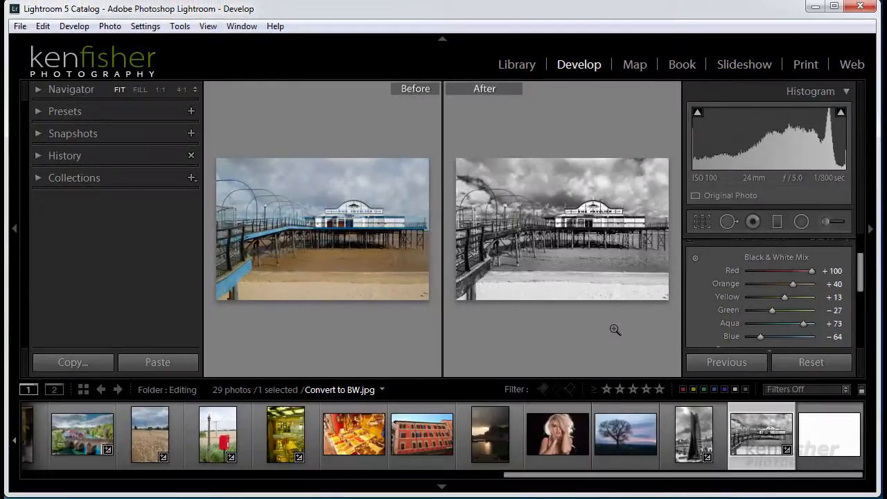
click(14, 227)
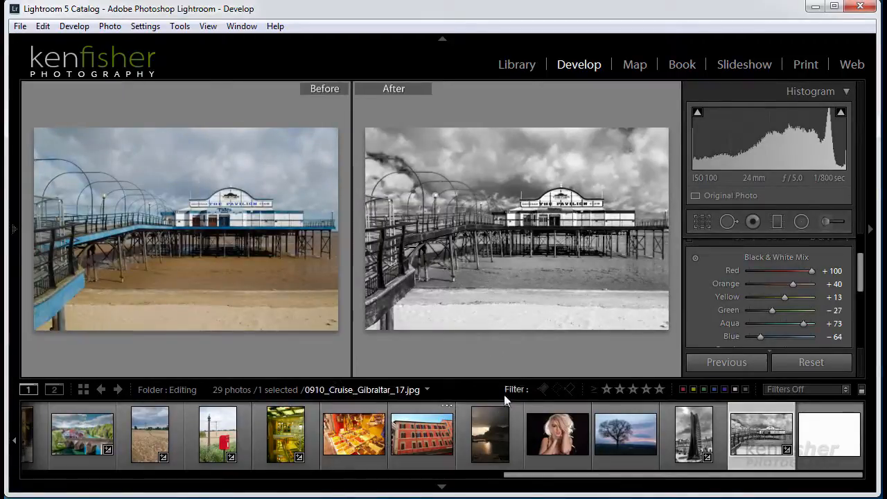
click(444, 489)
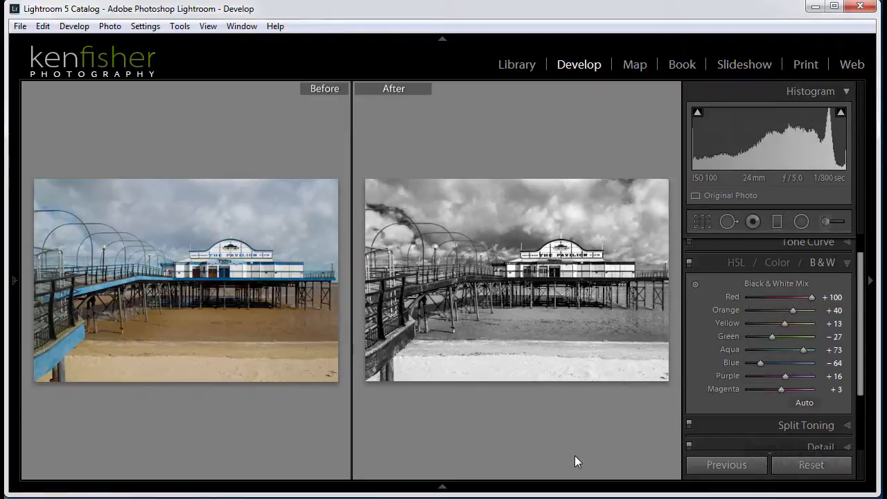
key(y)
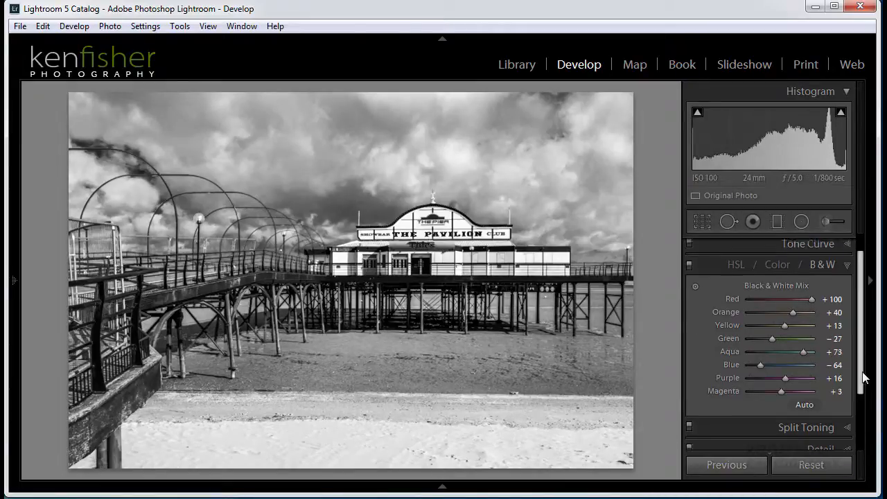
Step: Brighten the pavilion building with a new Adjustment Brush mask whose effect settings are reset and Exposure raised to 1.06
drag(861, 366, 864, 339)
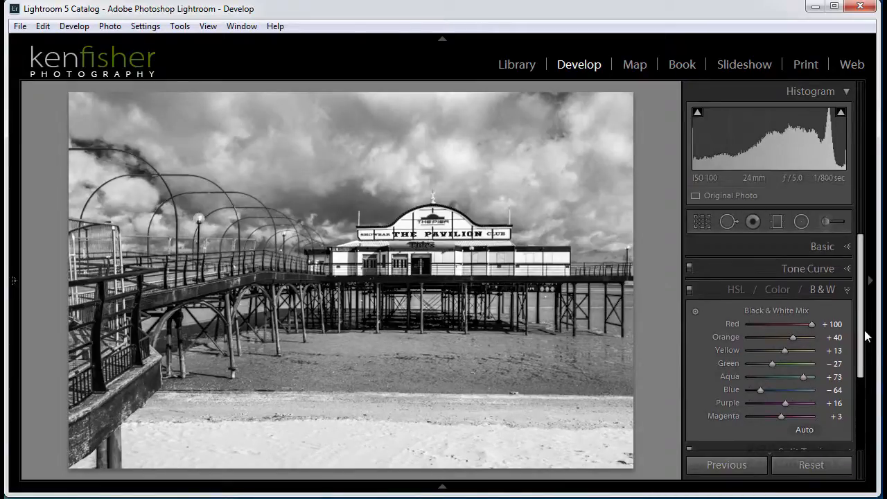
click(825, 222)
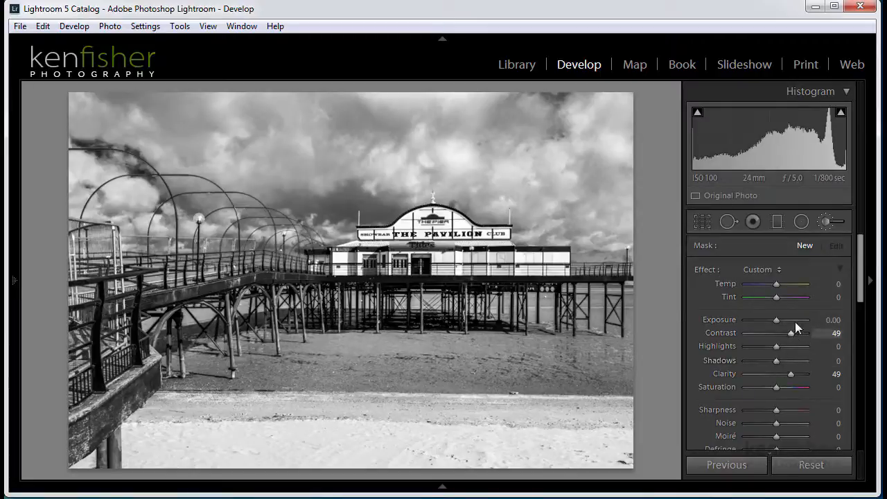
double_click(704, 268)
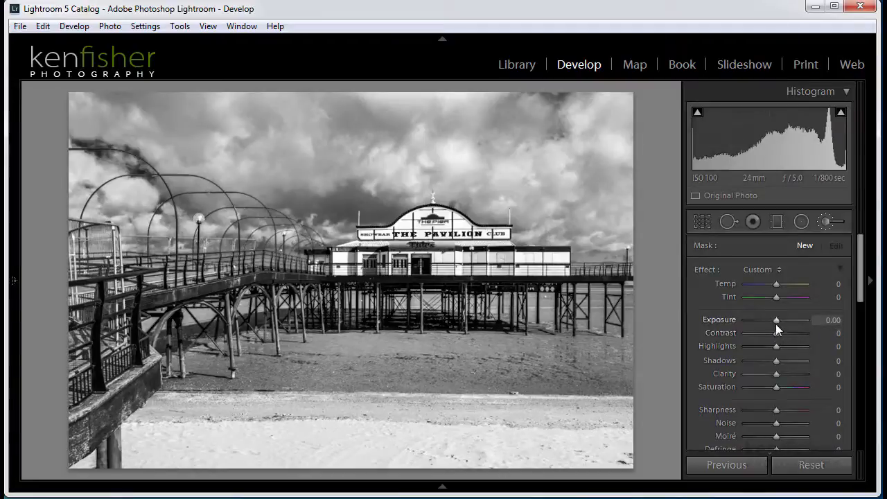
drag(776, 321, 784, 320)
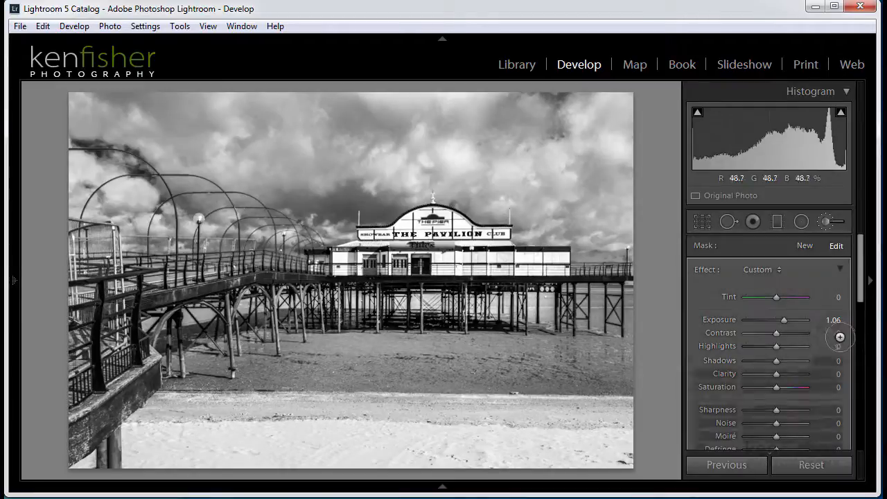
Step: Refine the pavilion's brush mask by setting its Exposure to 0.41 and Shadows to 10
drag(786, 319, 788, 318)
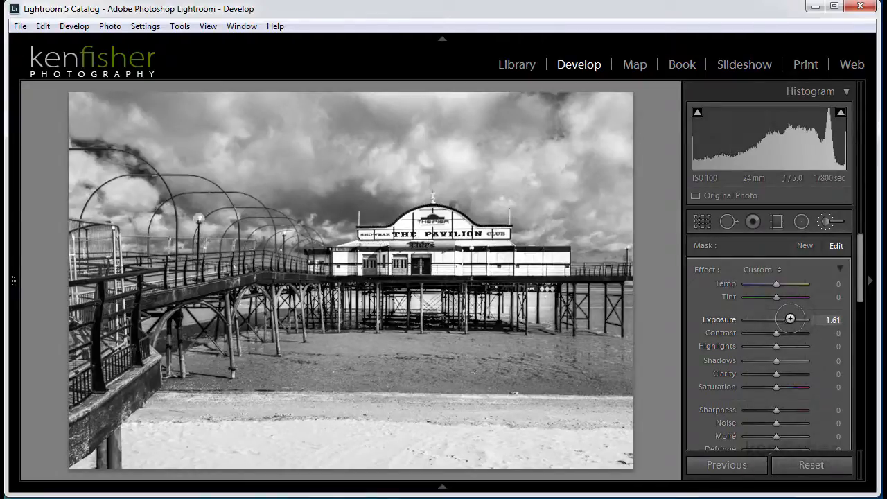
drag(776, 361, 783, 361)
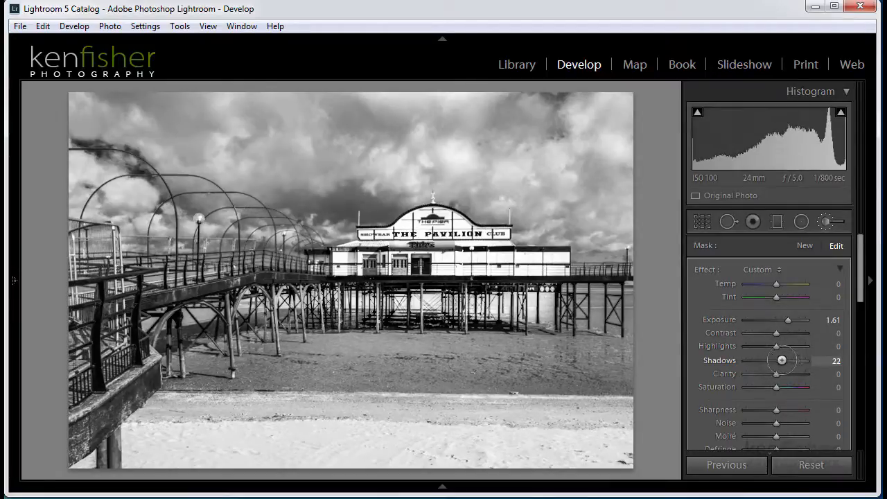
drag(782, 360, 779, 360)
drag(787, 320, 786, 319)
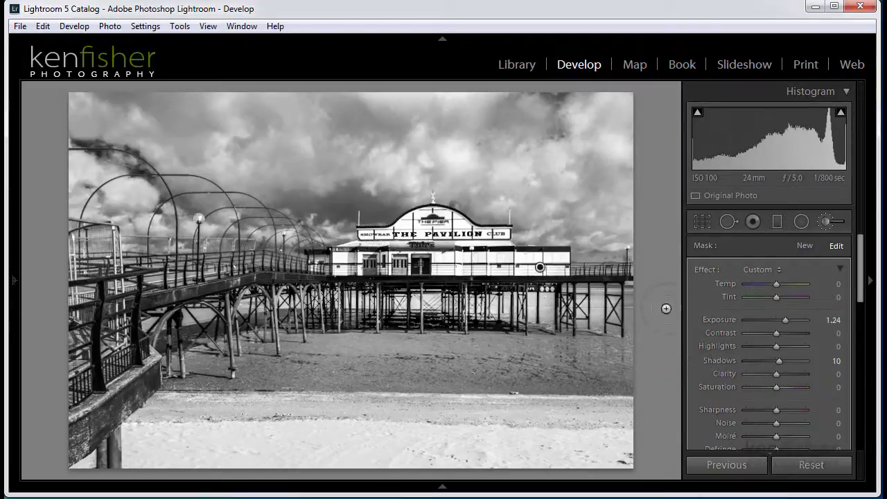
drag(783, 319, 777, 319)
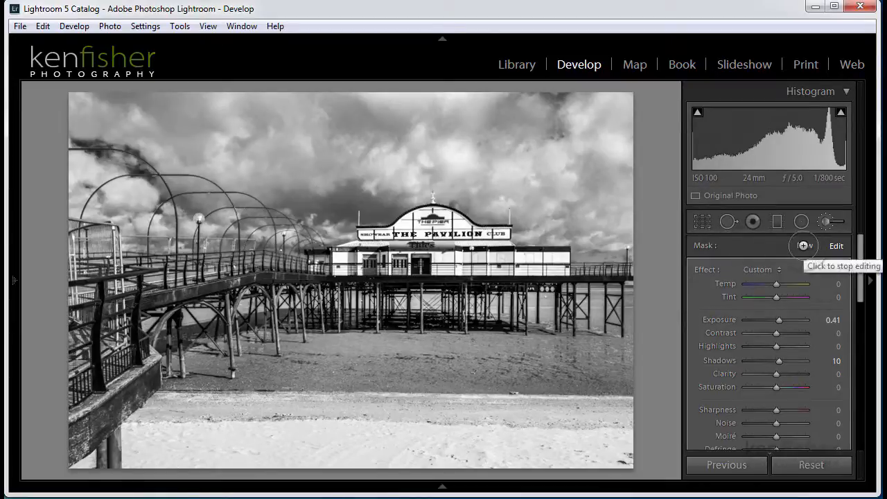
Step: Paint a new Adjustment Brush mask over the cloudy sky with Exposure -0.69, Contrast 38 and Clarity 56
click(805, 246)
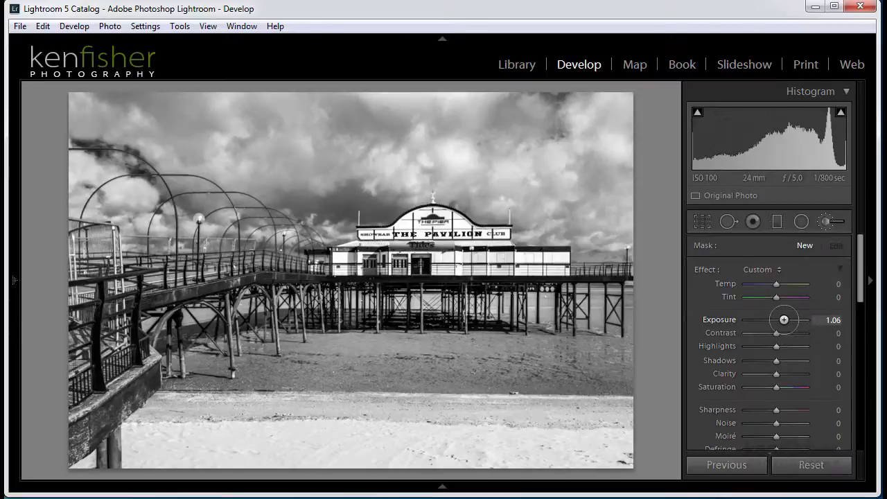
mouse_move(784, 319)
mouse_down()
mouse_move(772, 319)
mouse_move(787, 333)
mouse_up()
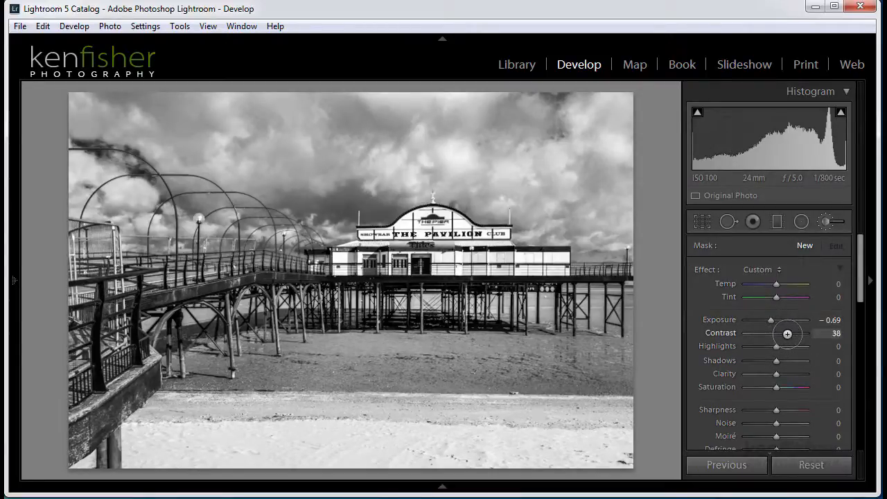
drag(858, 267, 858, 307)
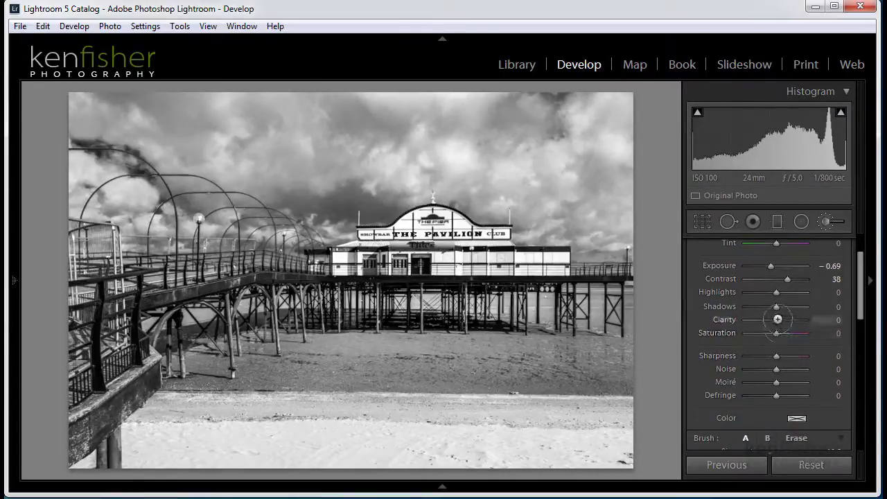
drag(777, 319, 793, 319)
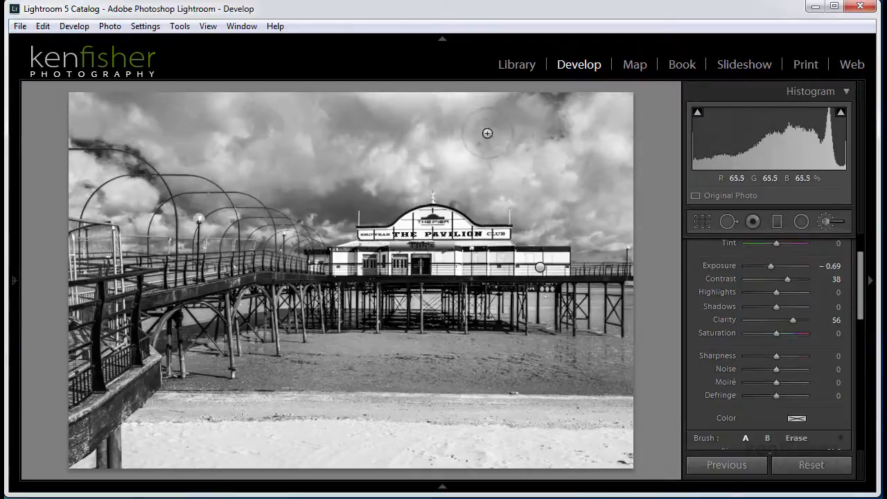
mouse_move(598, 132)
mouse_down()
mouse_move(572, 134)
mouse_move(556, 152)
mouse_move(564, 163)
mouse_up()
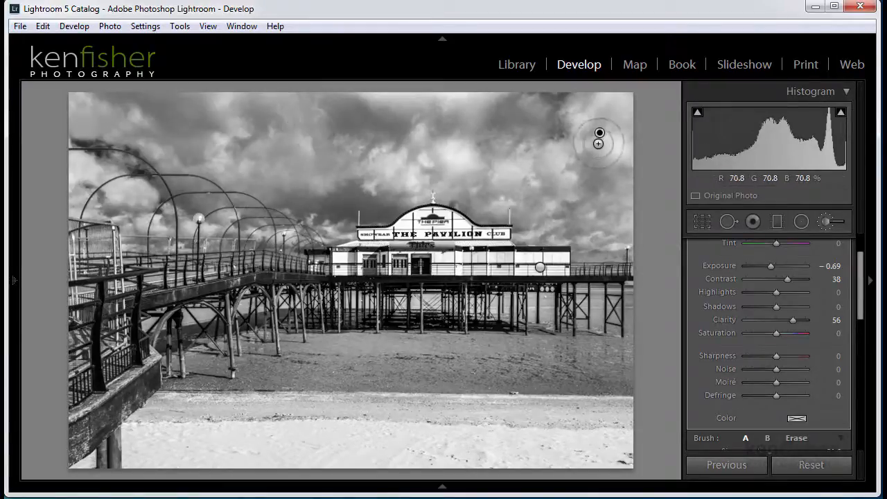
Step: Reduce the noise in the sky by setting Luminance to 17 and Color to 6, checking it at 1:1 and returning to Fit view
click(14, 279)
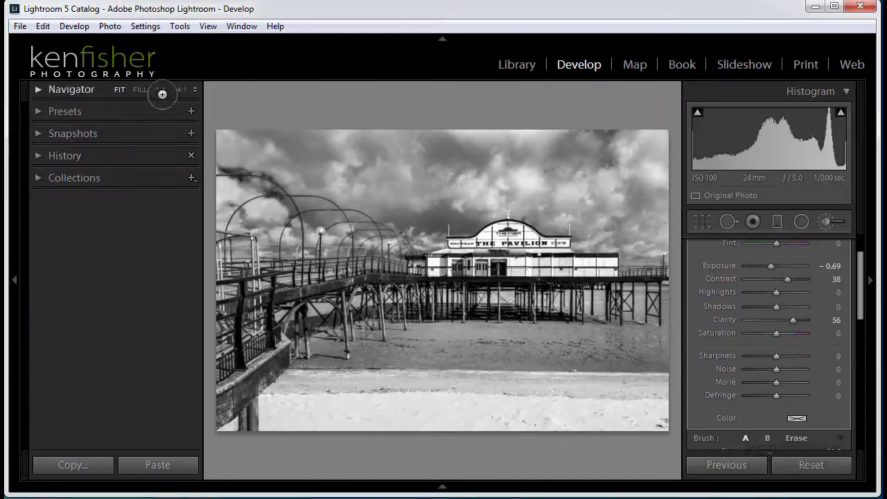
click(161, 90)
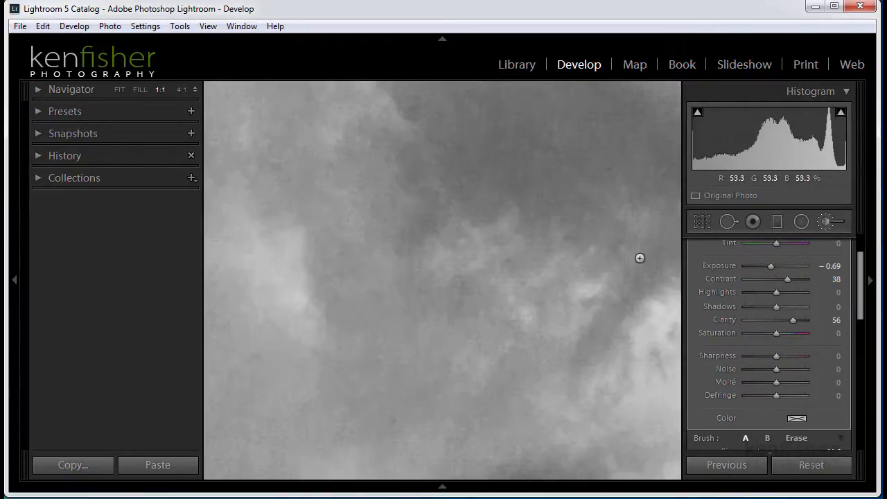
drag(860, 273, 877, 405)
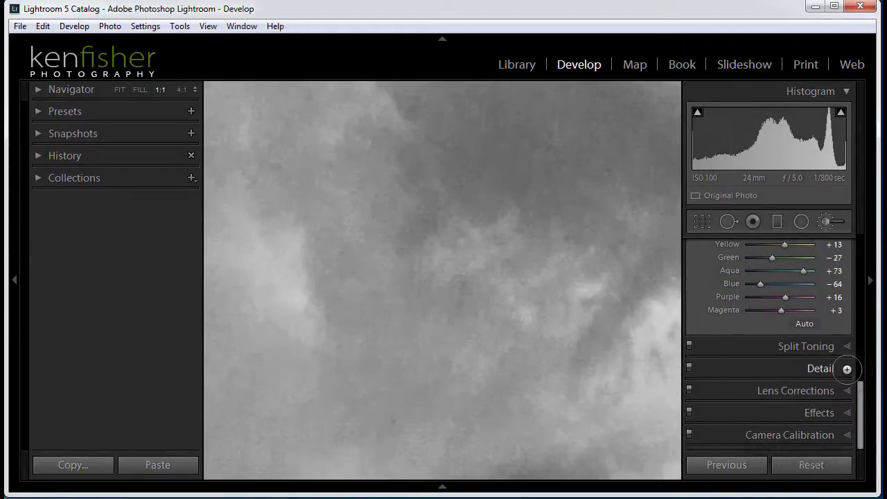
click(847, 369)
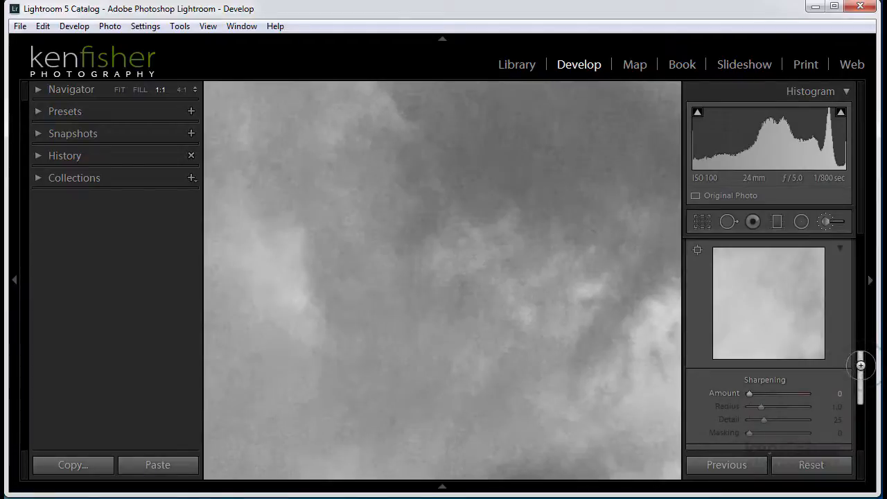
drag(860, 367, 862, 394)
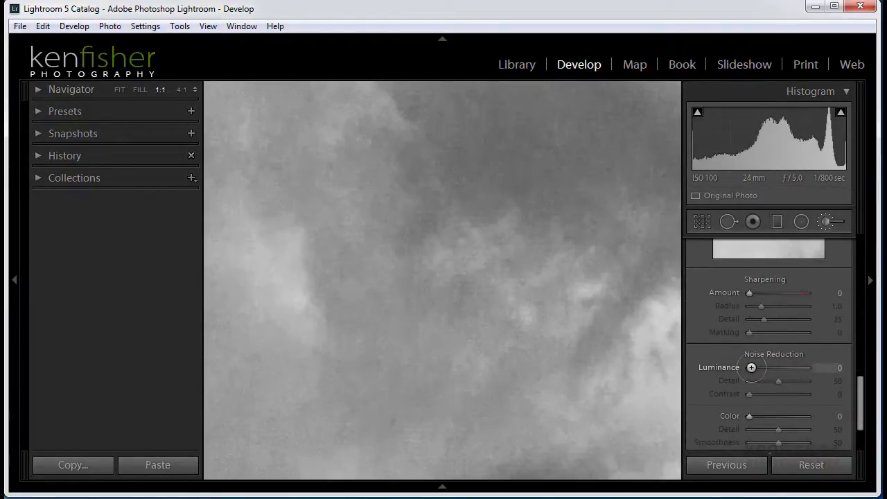
drag(751, 368, 771, 368)
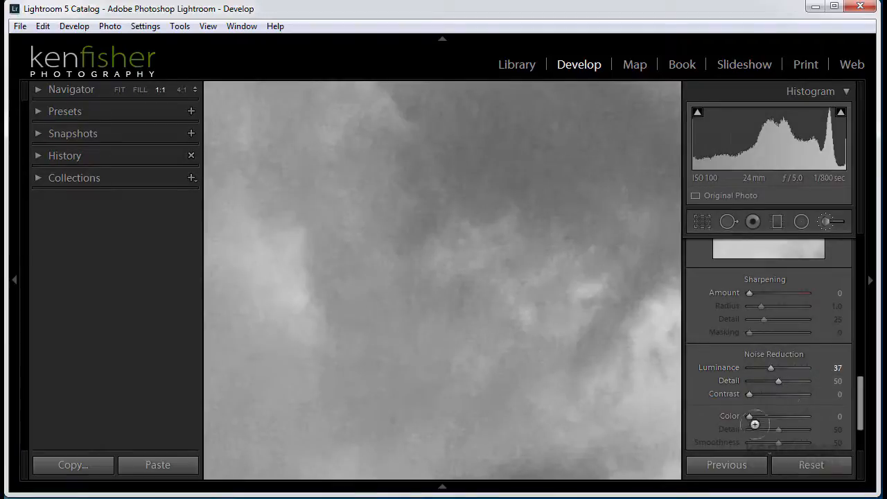
drag(751, 416, 758, 417)
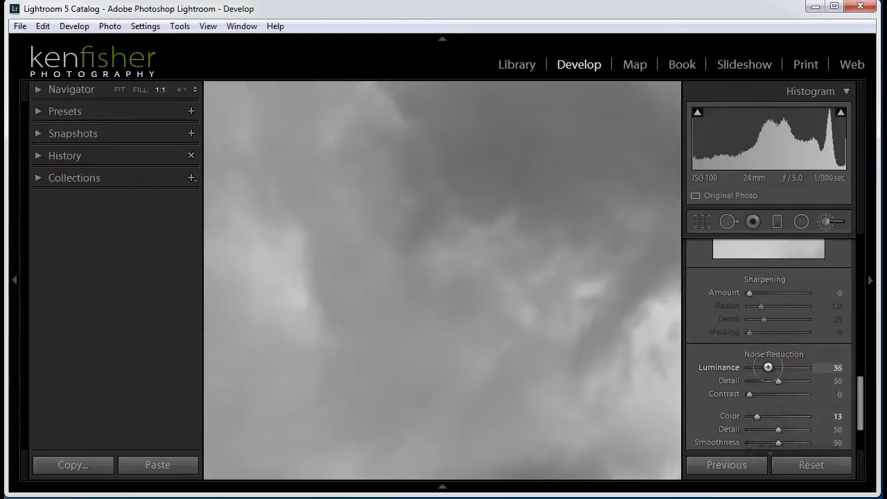
drag(768, 367, 761, 368)
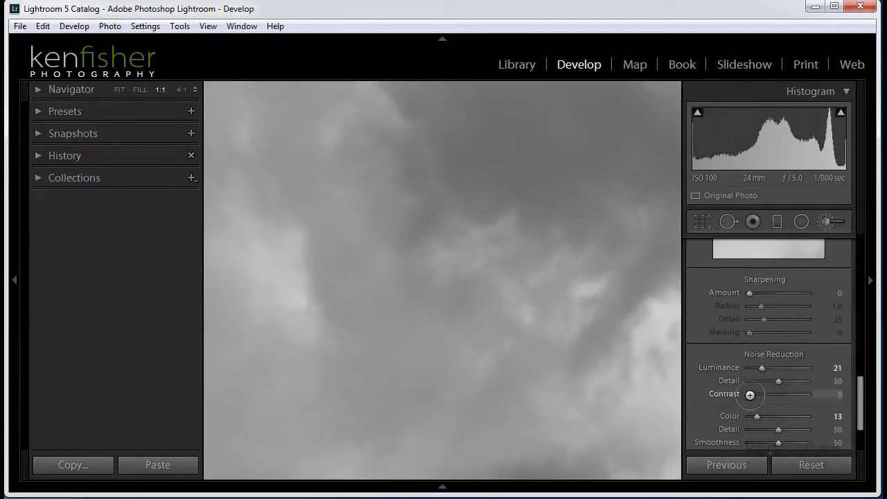
drag(758, 415, 755, 415)
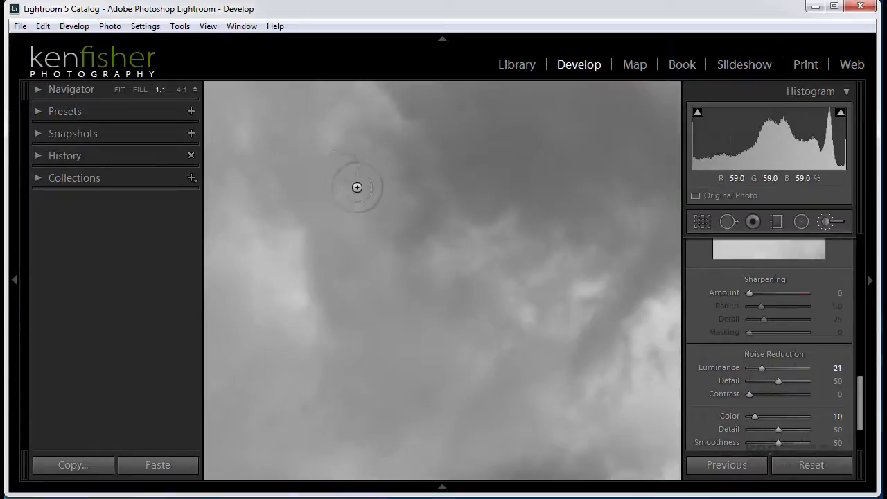
click(121, 89)
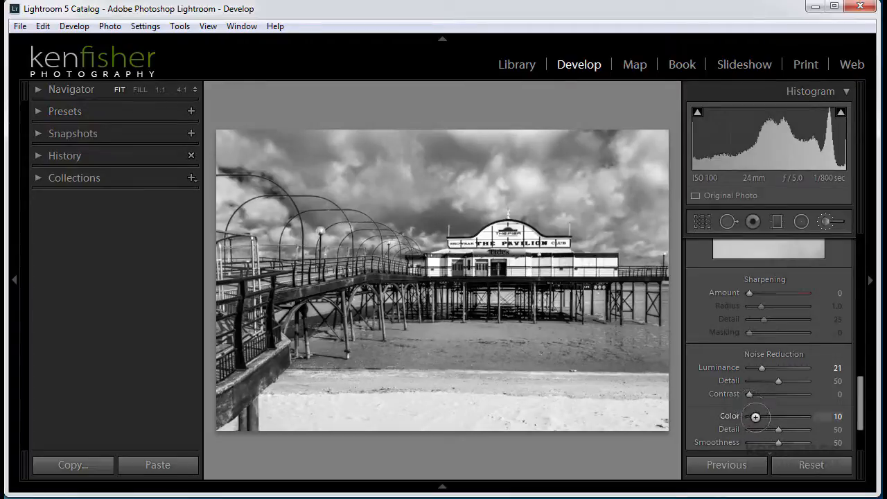
drag(755, 416, 752, 416)
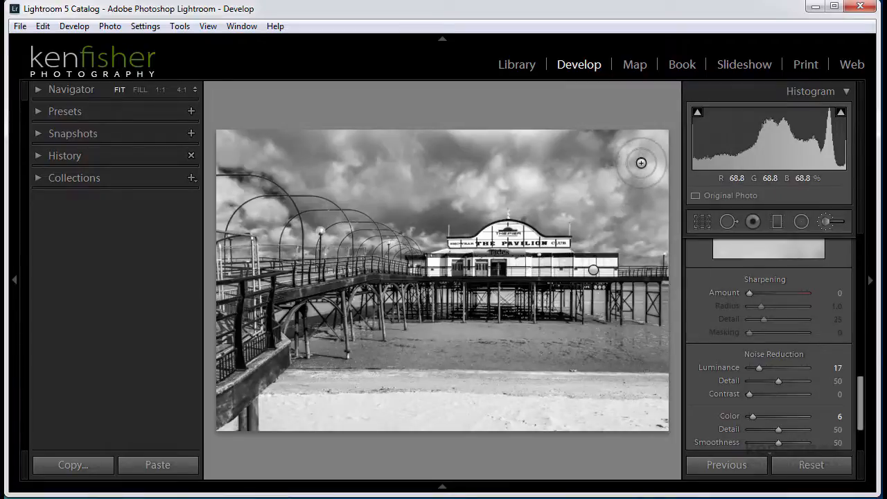
Step: Try duplicating the sky's brush adjustment to strengthen its effect, and undo the duplication
mouse_move(641, 162)
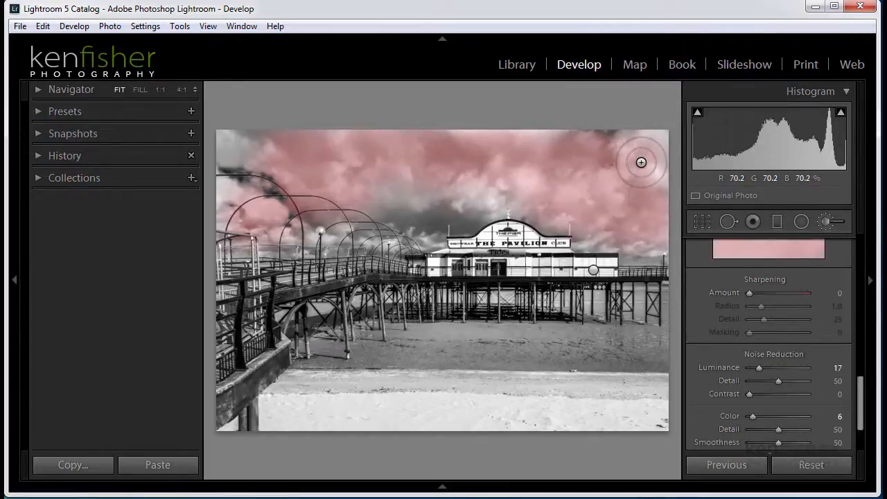
right_click(641, 162)
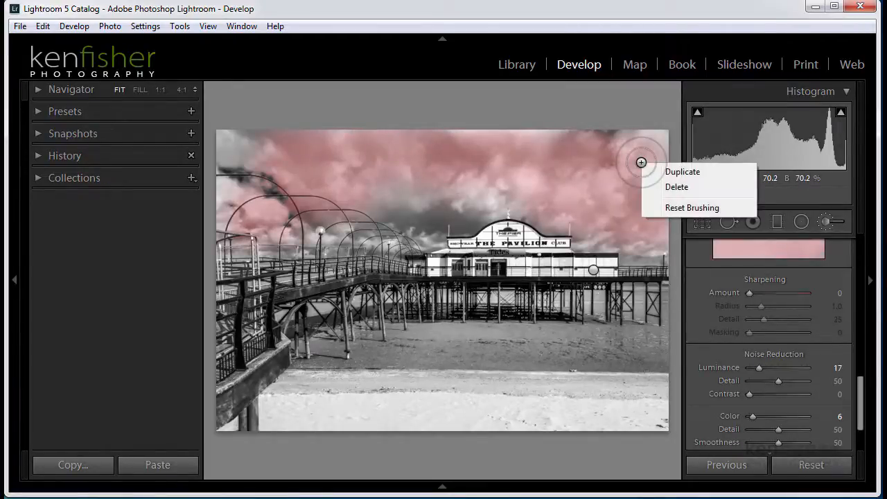
click(687, 172)
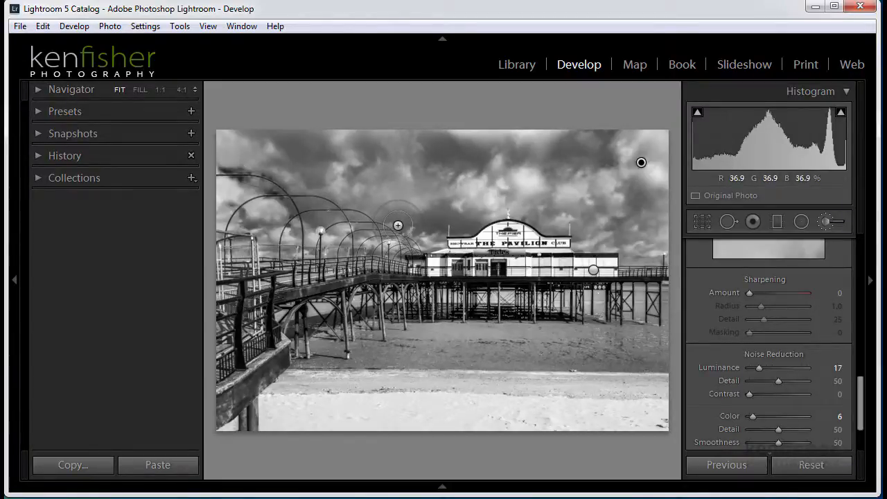
key(ctrl+z)
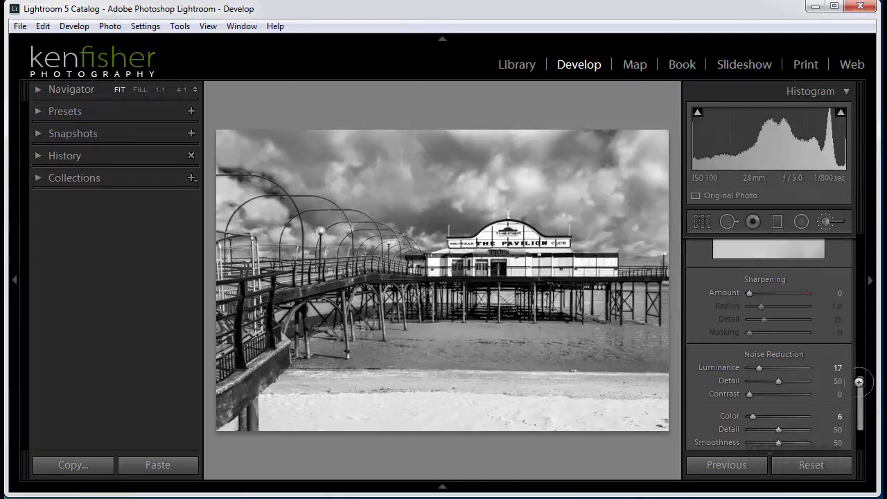
Step: Sharpen the photo with an Amount of 62 and limit it to the edges with Masking at 71, using the mask preview
mouse_move(857, 394)
mouse_down()
mouse_move(855, 356)
mouse_move(857, 392)
mouse_up()
drag(748, 336, 774, 338)
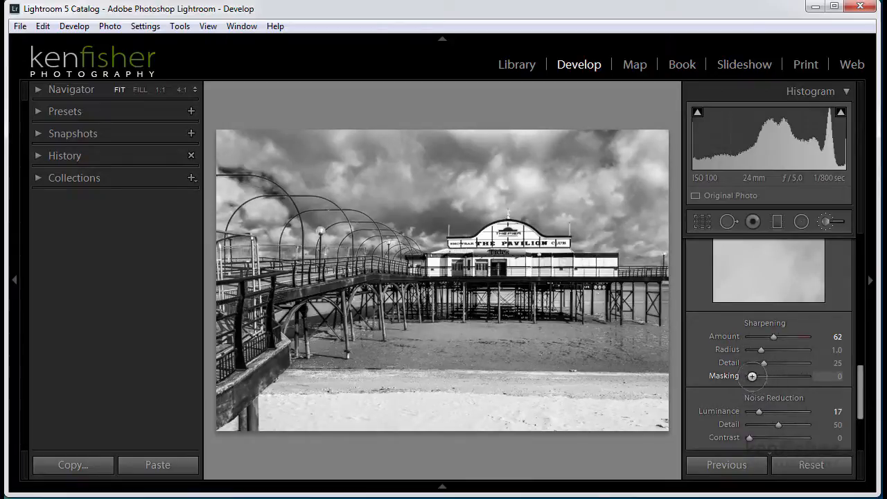
key(alt)
drag(750, 375, 789, 374)
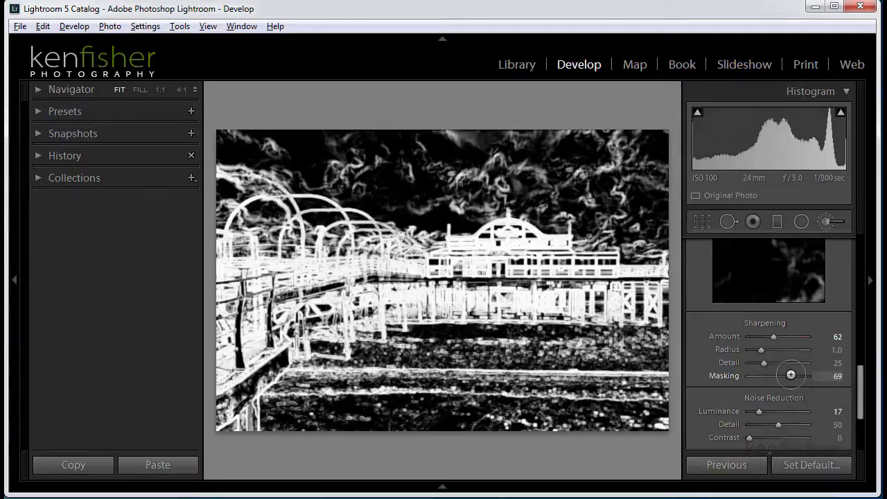
drag(791, 374, 792, 374)
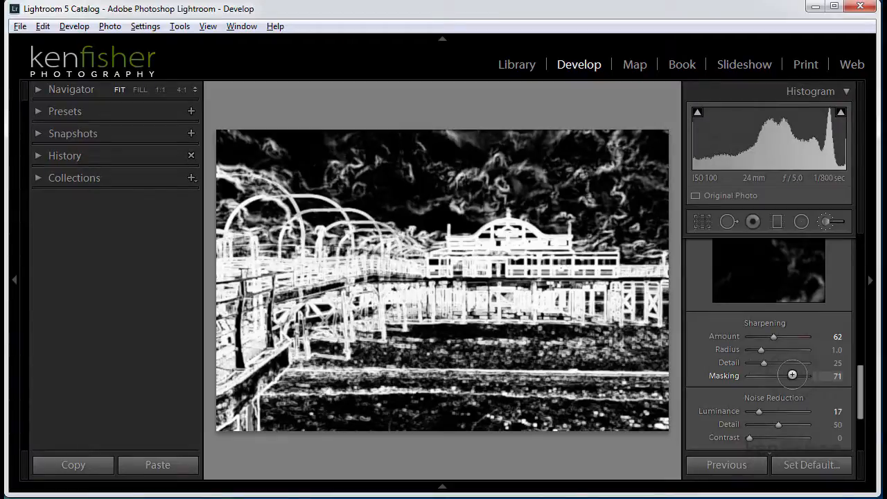
drag(792, 374, 792, 375)
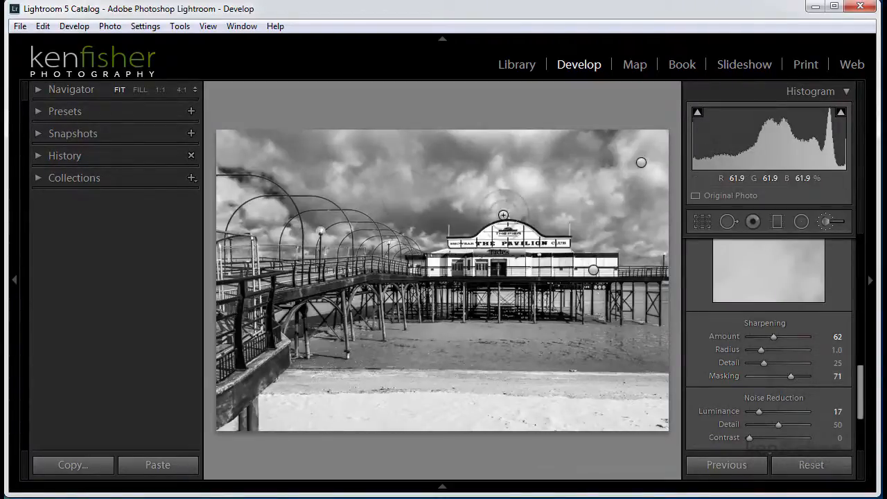
Step: Crop off the sandy foreground at full photo width with the aspect ratio unlocked, and compare the result side by side with the original
mouse_move(861, 388)
mouse_down()
mouse_move(865, 315)
mouse_move(857, 300)
mouse_move(857, 362)
mouse_move(851, 396)
mouse_move(843, 396)
mouse_move(858, 408)
mouse_move(865, 275)
mouse_move(855, 238)
mouse_up()
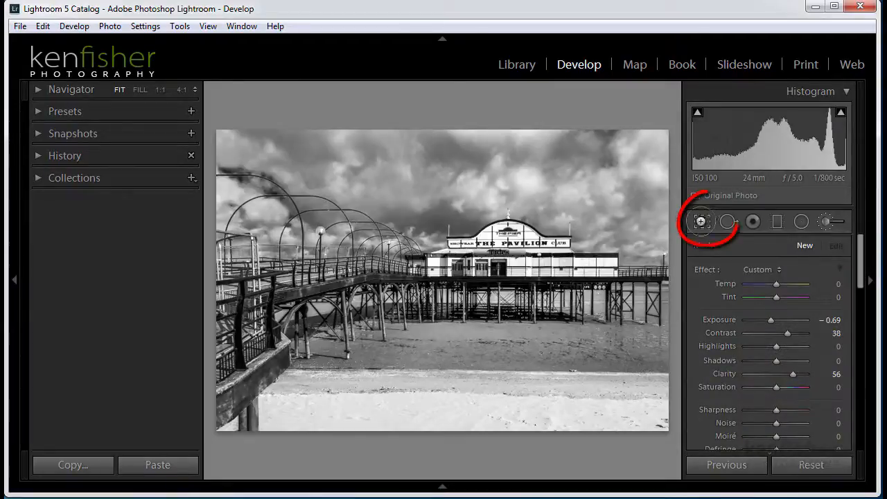
click(701, 221)
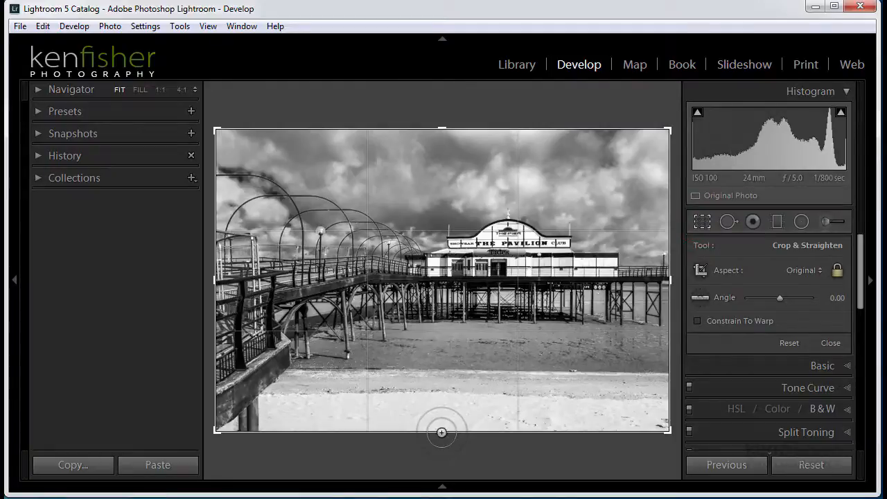
drag(441, 432, 452, 400)
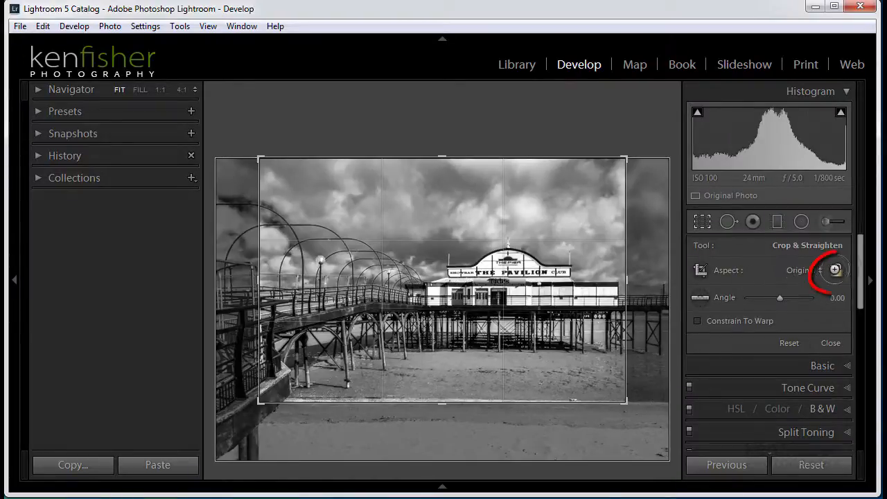
click(836, 270)
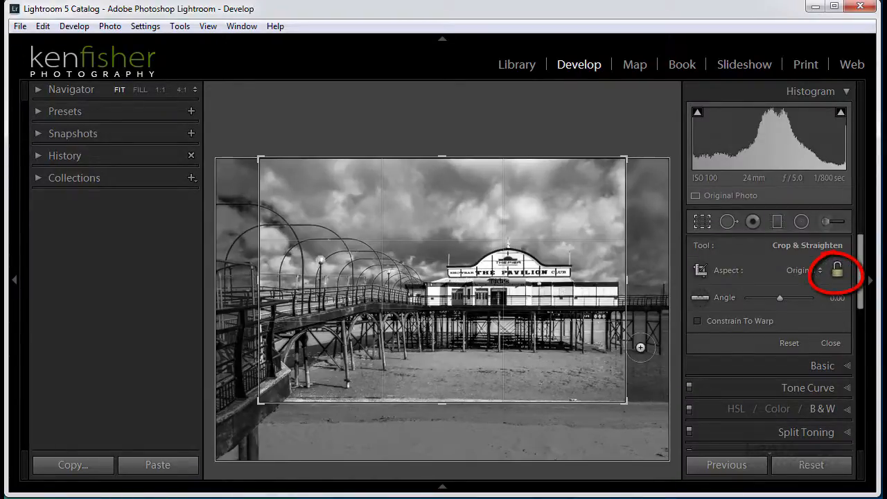
drag(629, 280, 652, 281)
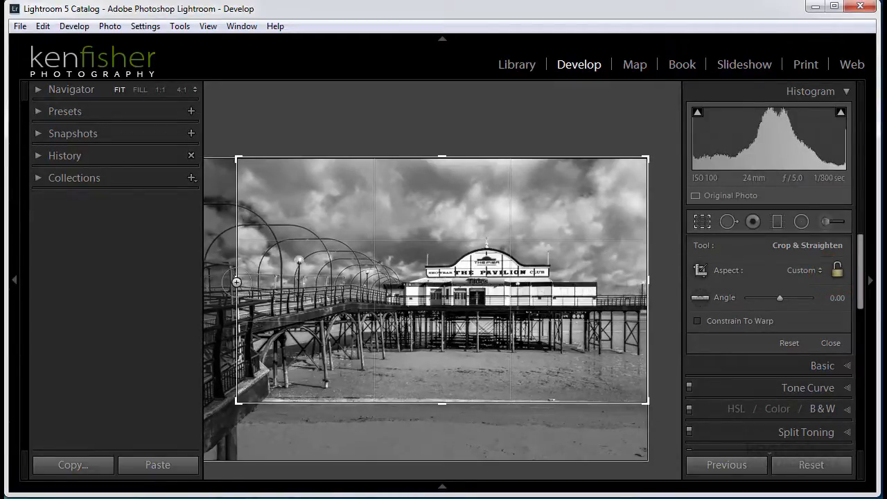
drag(236, 282, 215, 280)
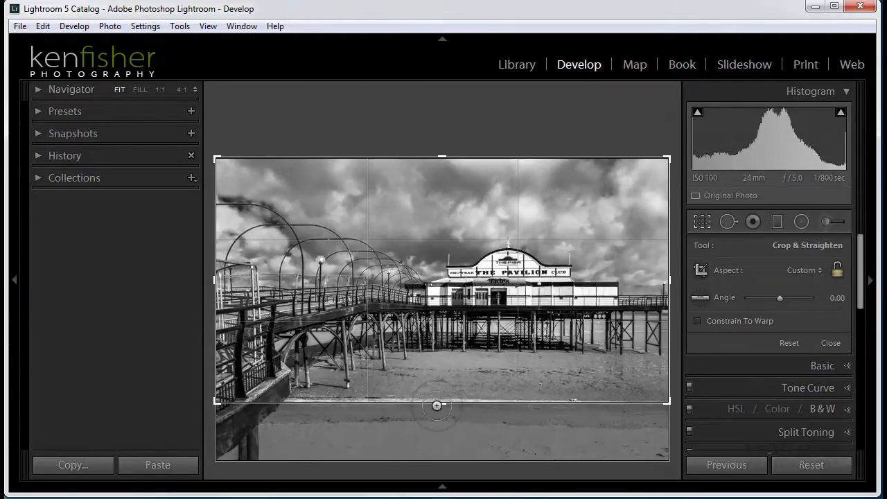
drag(436, 406, 437, 400)
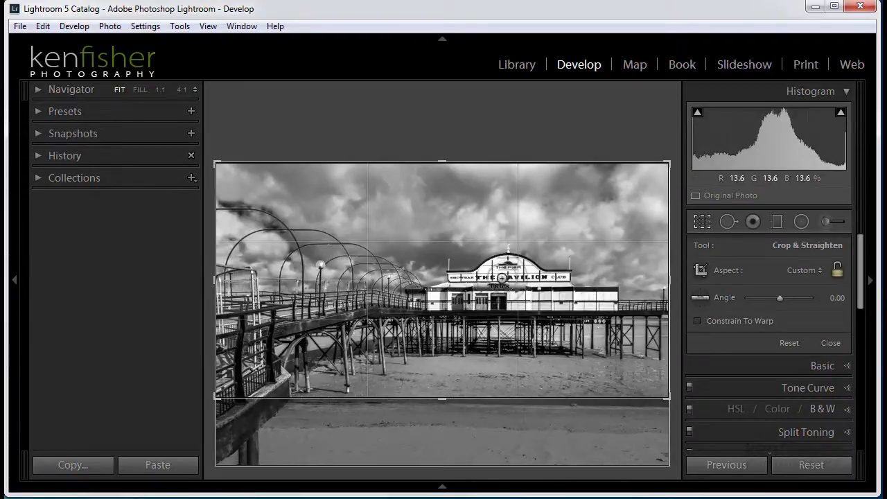
key(Return)
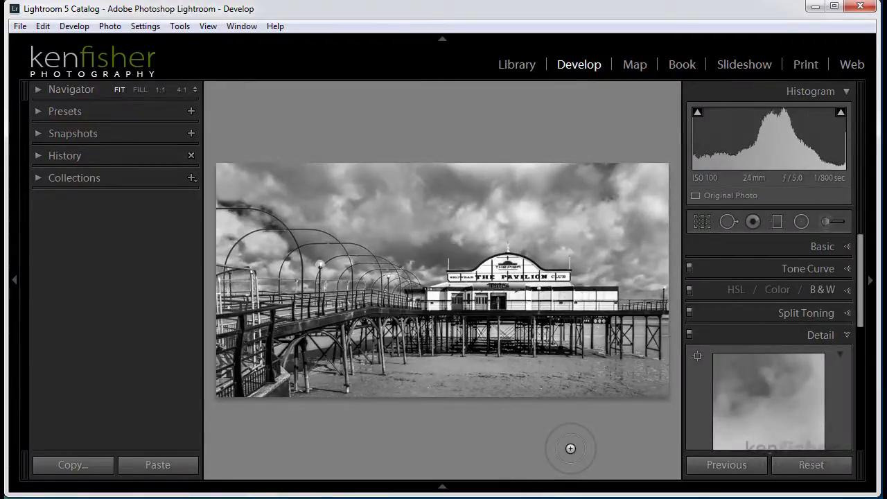
key(y)
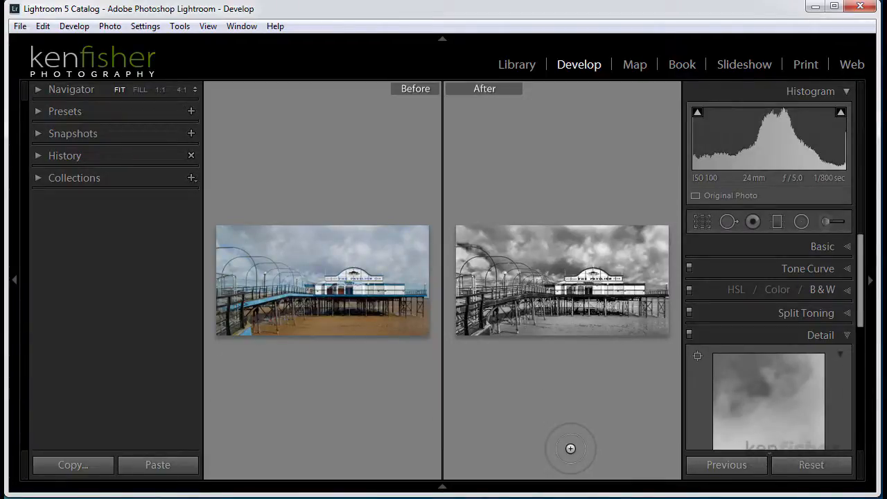
key(y)
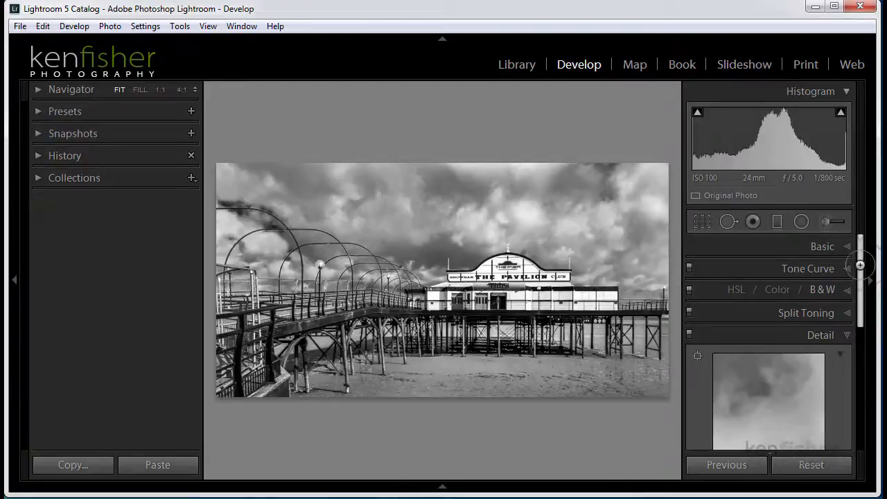
Step: Add a post-crop vignette with Amount -14, Midpoint 43, Roundness -24 and Feather 39, judging its shape with Feather temporarily at 0
drag(857, 263, 857, 402)
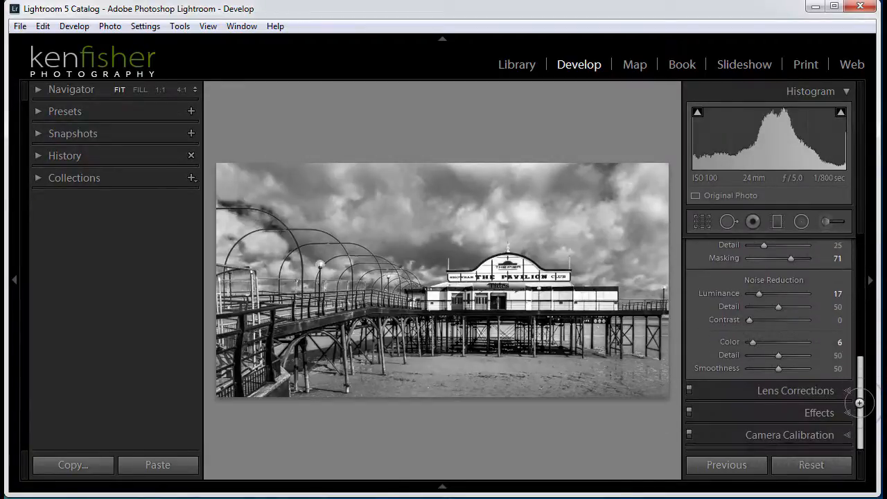
click(819, 412)
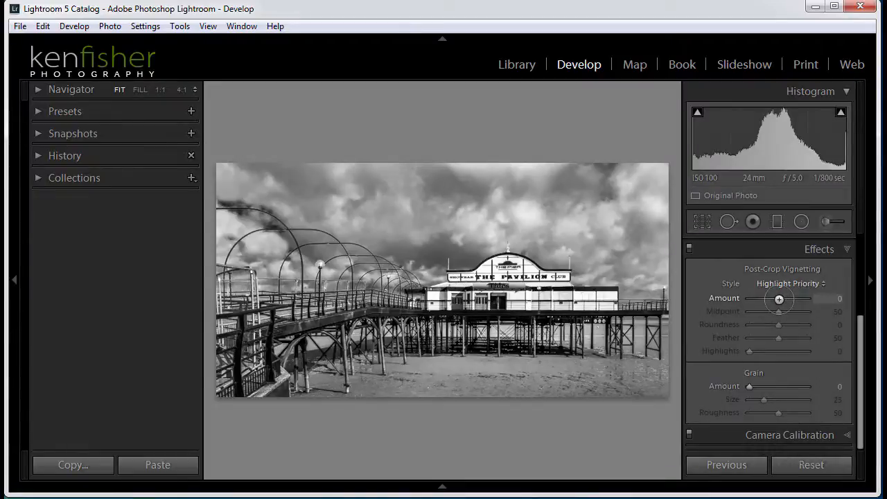
drag(779, 299, 776, 300)
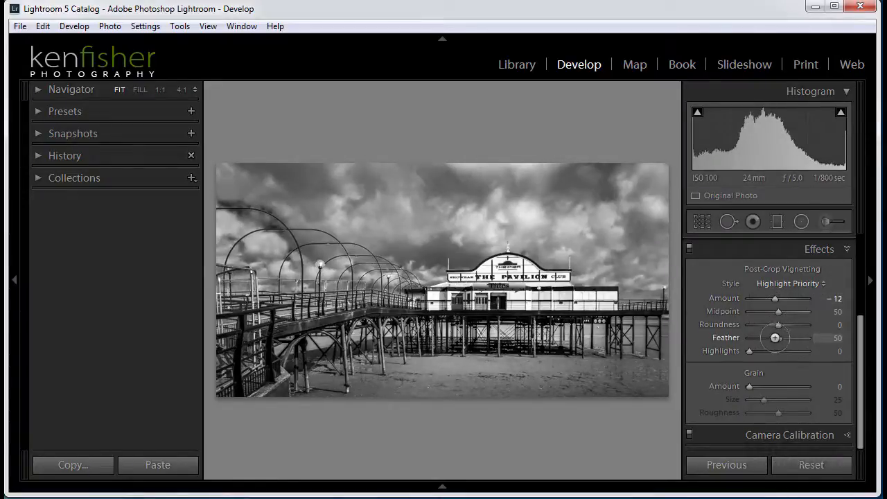
drag(776, 337, 747, 338)
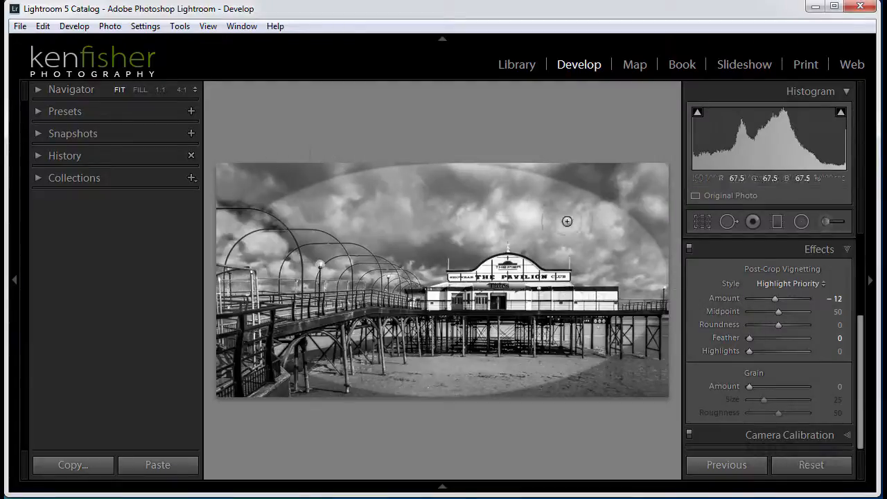
drag(774, 298, 776, 298)
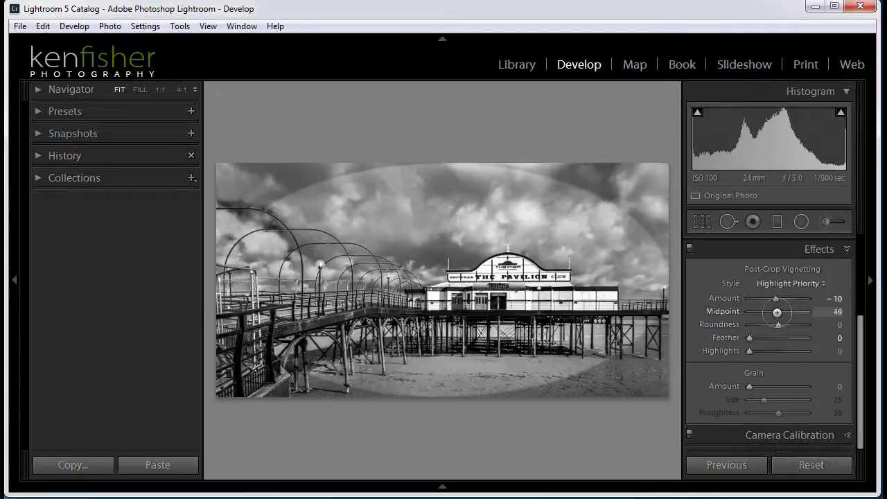
drag(777, 313, 770, 337)
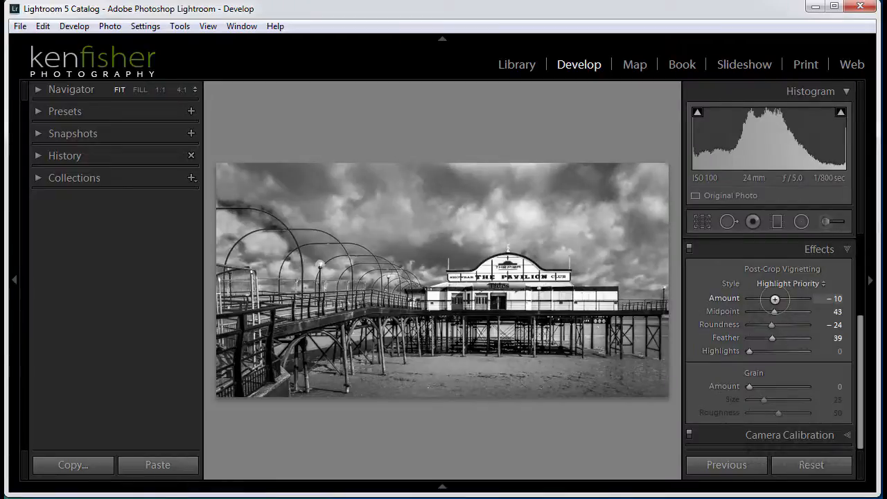
drag(775, 299, 773, 300)
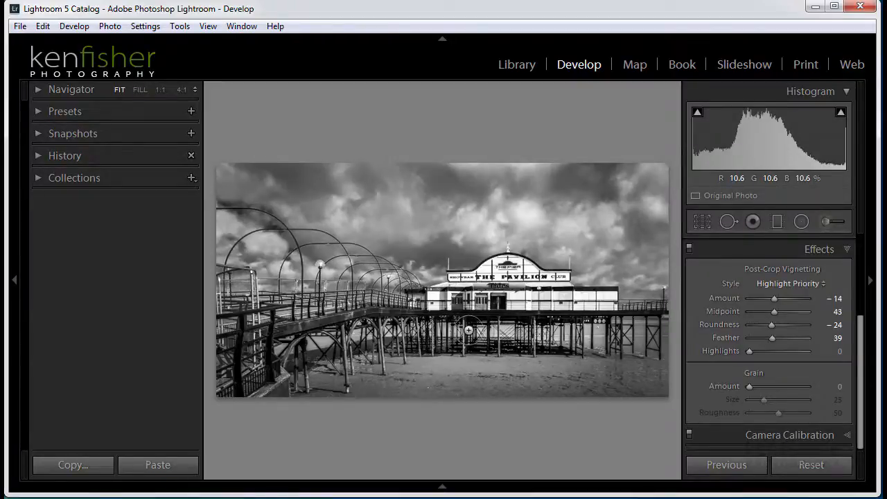
Step: Compare the colour original and the finished black-and-white photo side by side with the side panels hidden
key(y)
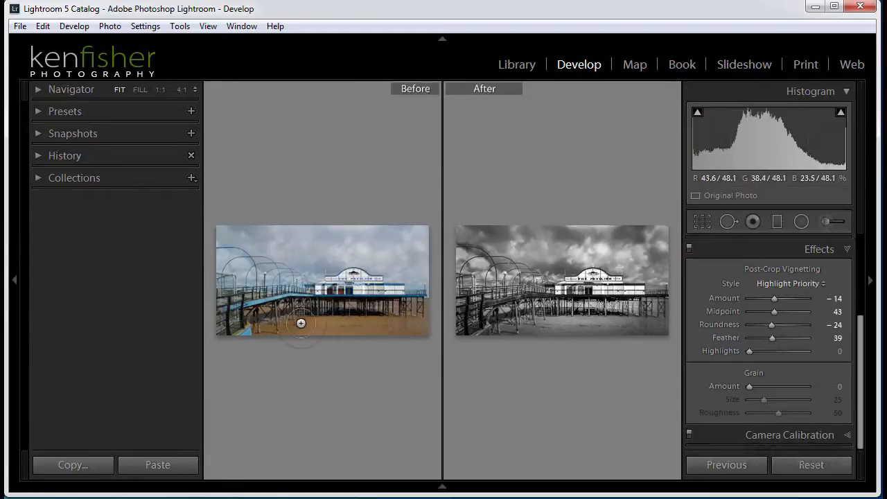
key(Tab)
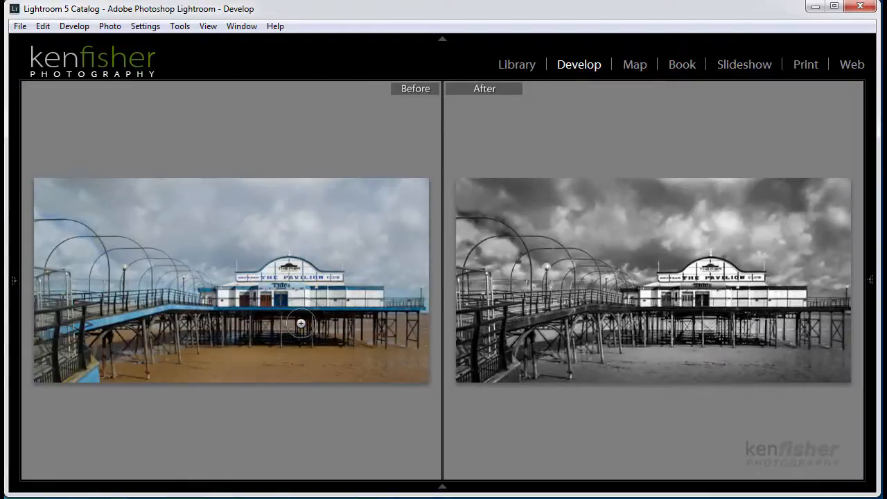